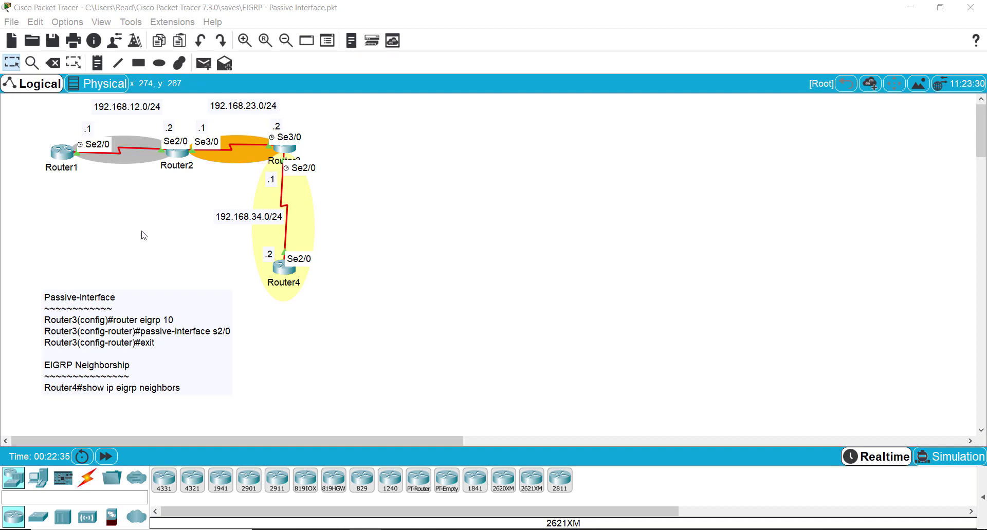
Enter privileged mode in Router1's CLI and list its active interfaces with "sh ip int brief | i up".
{"action": "left_click", "coordinate": [66, 151]}
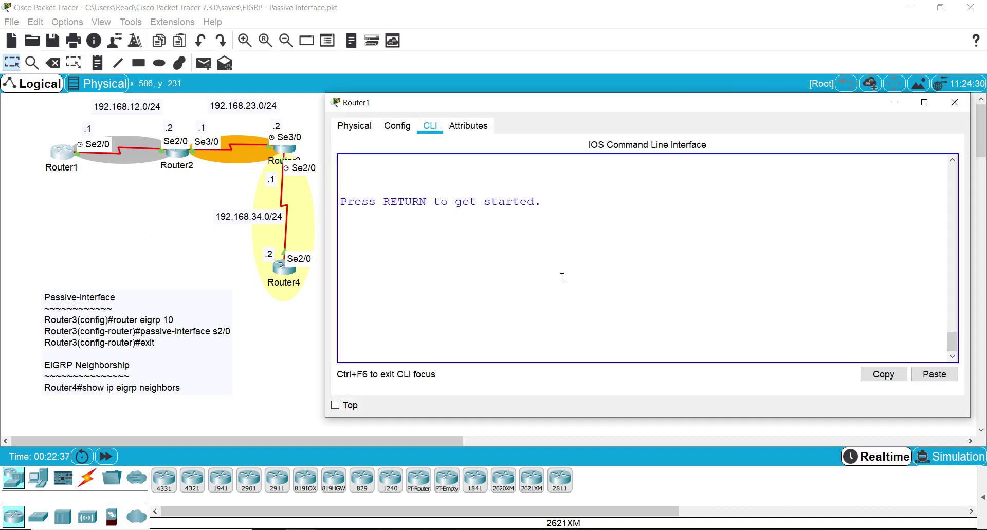
{"action": "key", "text": "Return"}
{"action": "key", "text": "Return"}
{"action": "key", "text": "Return"}
{"action": "type", "text": "er1>e"}
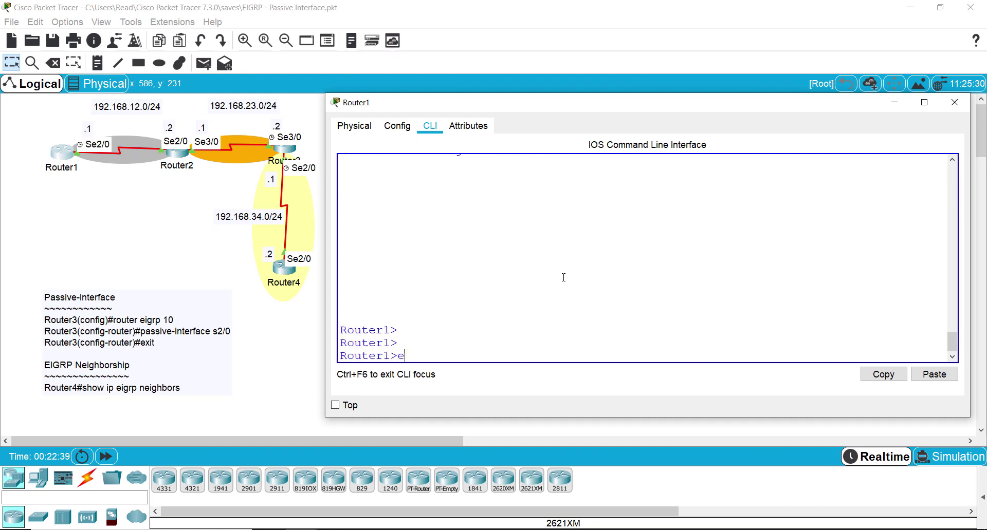
{"action": "type", "text": "n"}
{"action": "key", "text": "Return"}
{"action": "type", "text": "sh ip "}
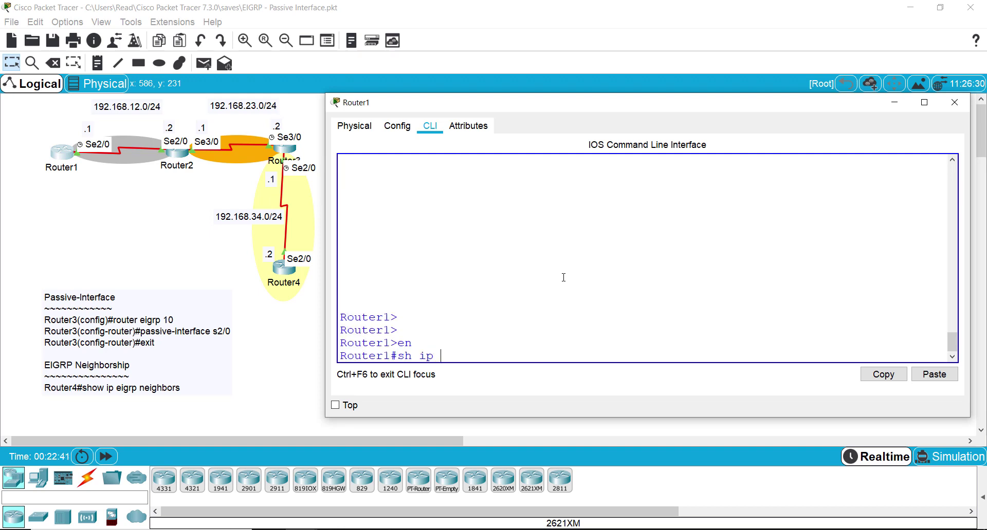
{"action": "type", "text": "int brief | i up"}
{"action": "key", "text": "Return"}
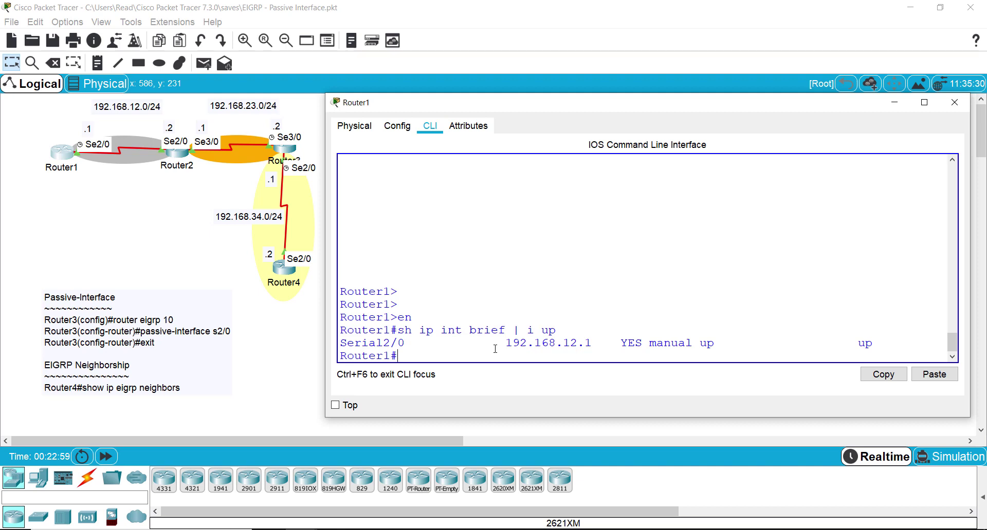
Run "sh ip pro" on Router1 and highlight the routing protocol line and the routed network in the output.
{"action": "type", "text": "sh ip pro"}
{"action": "key", "text": "Return"}
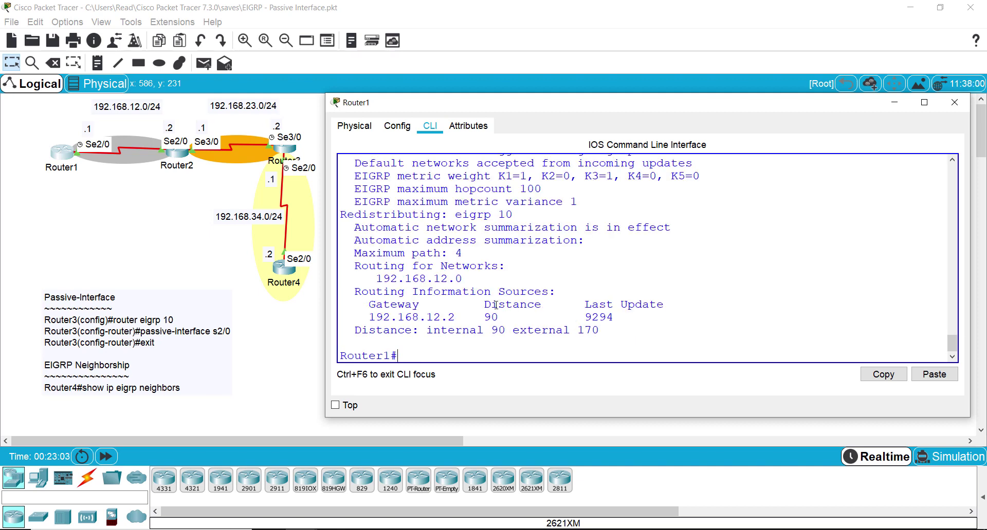
{"action": "scroll", "coordinate": [497, 298], "scroll_direction": "up", "scroll_amount": 2}
{"action": "scroll", "coordinate": [384, 234], "scroll_direction": "up", "scroll_amount": 1}
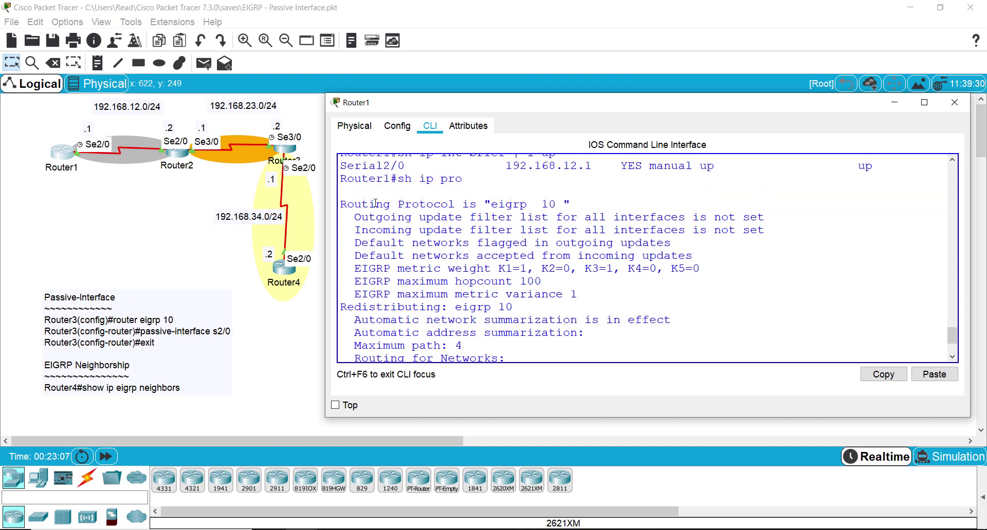
{"action": "left_click_drag", "start_coordinate": [340, 204], "coordinate": [576, 205]}
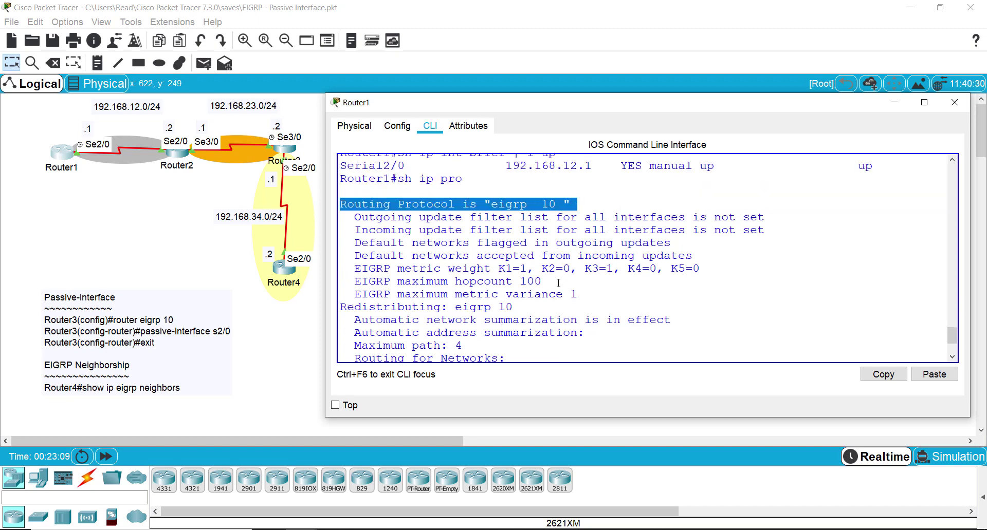
{"action": "scroll", "coordinate": [558, 284], "scroll_direction": "down", "scroll_amount": 1}
{"action": "scroll", "coordinate": [559, 283], "scroll_direction": "down", "scroll_amount": 1}
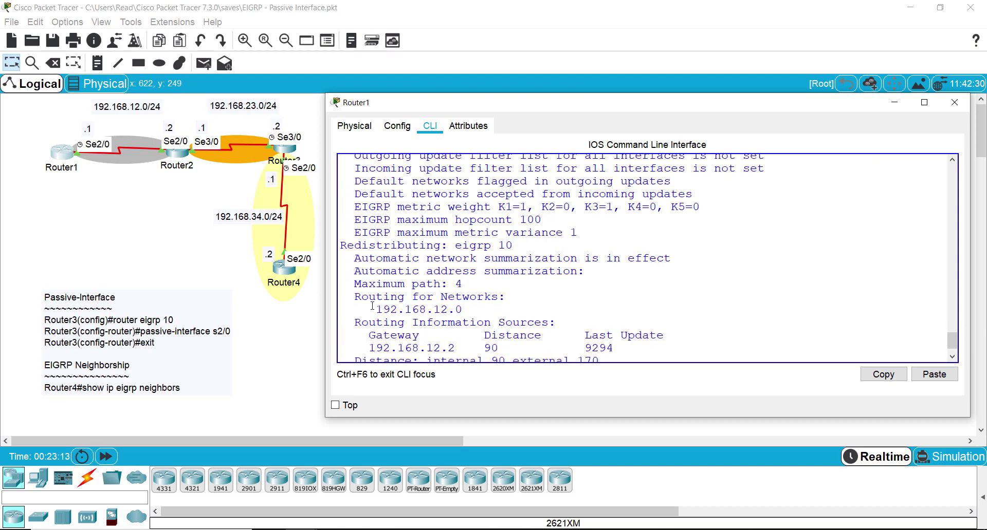
{"action": "left_click_drag", "start_coordinate": [369, 308], "coordinate": [469, 311]}
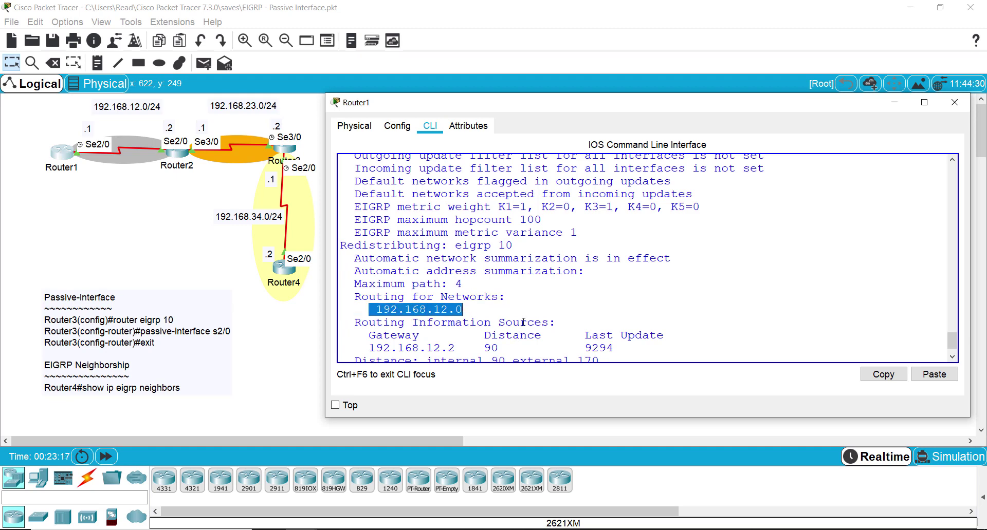
{"action": "scroll", "coordinate": [523, 322], "scroll_direction": "down", "scroll_amount": 1}
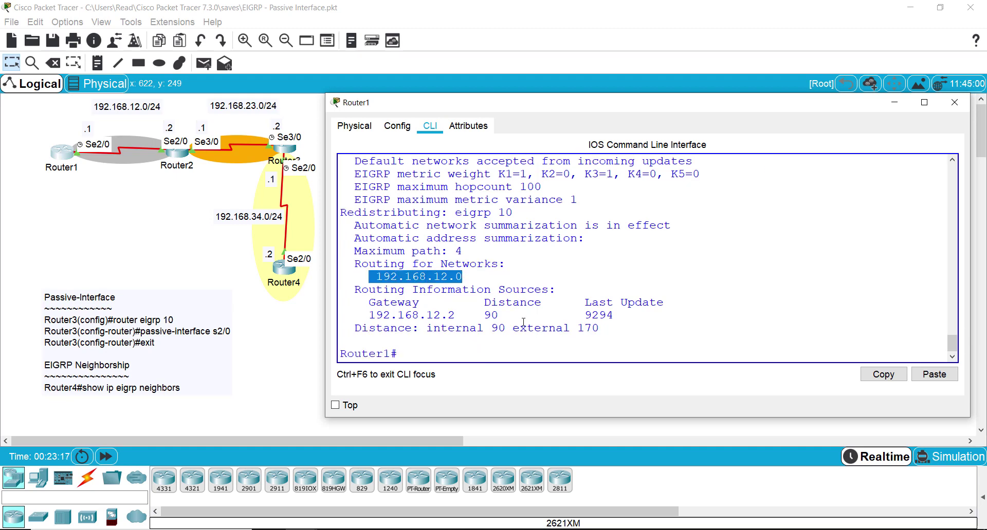
Enter privileged mode in Router2's CLI and list its active interfaces with "sh ip int bri | i up".
{"action": "left_click", "coordinate": [181, 153]}
{"action": "key", "text": "Return"}
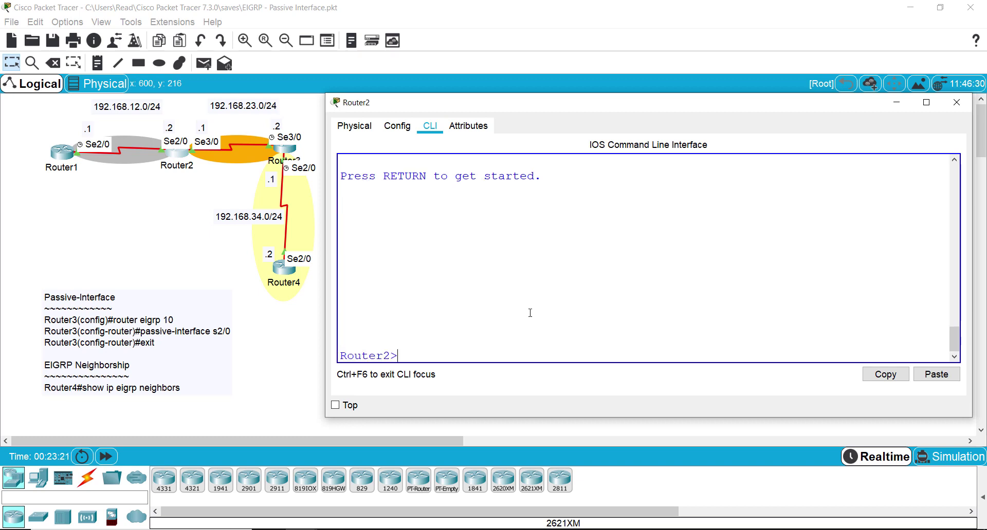
{"action": "key", "text": "Return"}
{"action": "type", "text": "en"}
{"action": "key", "text": "Return"}
{"action": "type", "text": "s"}
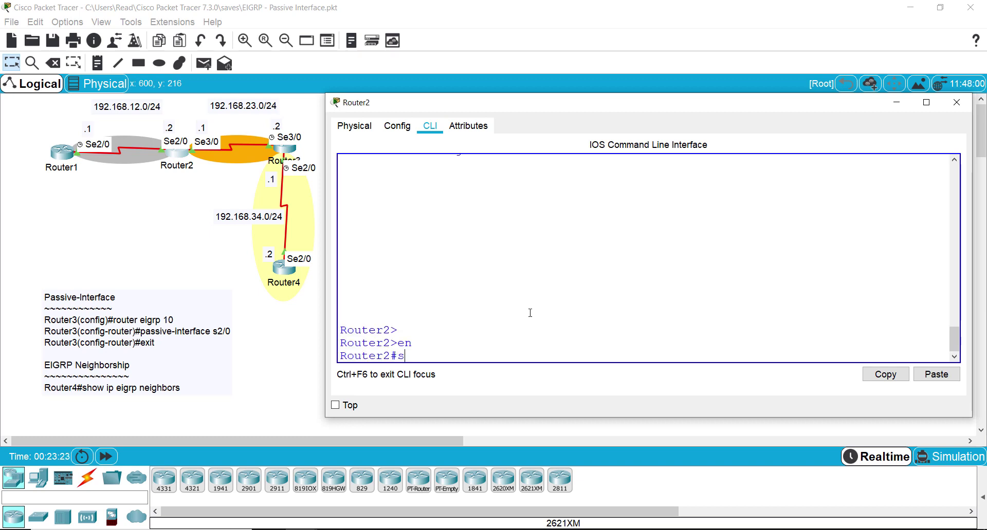
{"action": "type", "text": "h ip int bri | "}
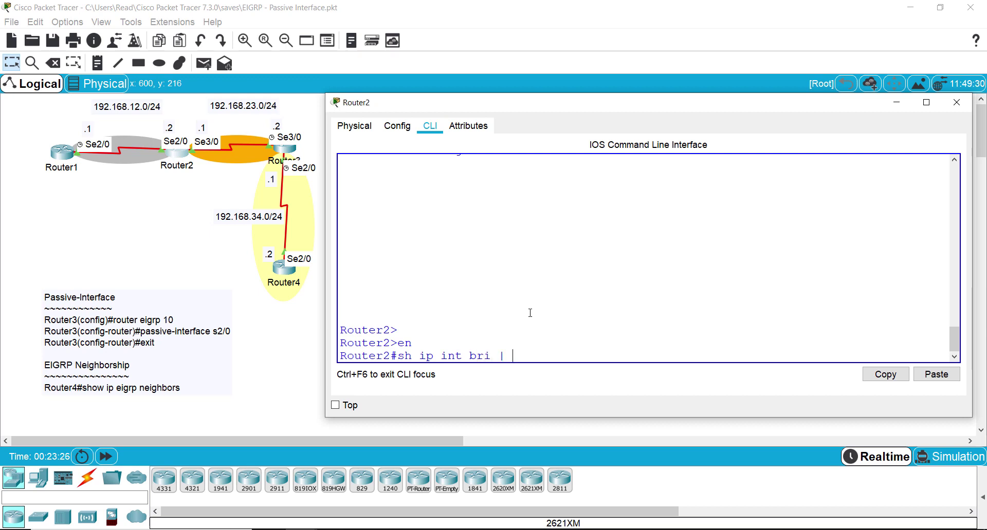
{"action": "type", "text": "i up"}
{"action": "key", "text": "Return"}
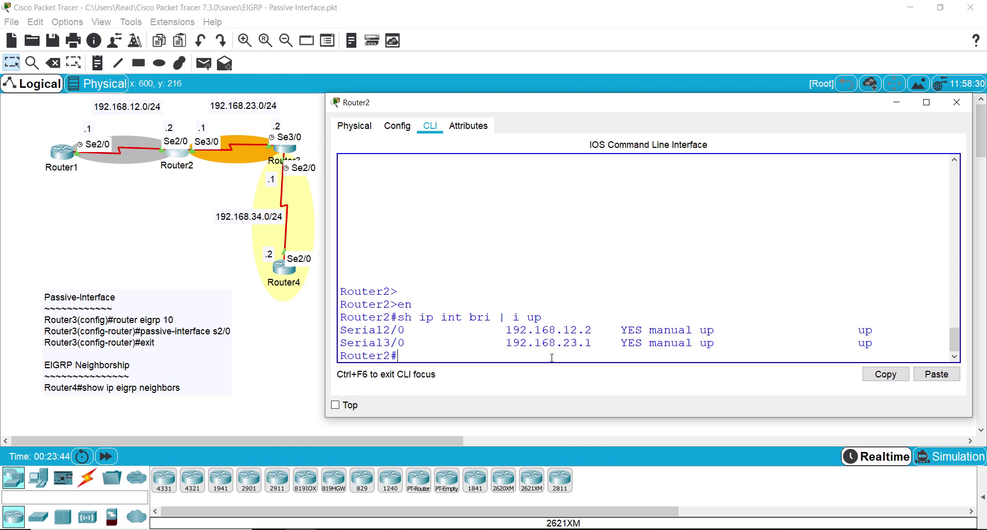
Run "sh ip pro" on Router2 and highlight the routing protocol and the Routing for Networks entries.
{"action": "key", "text": "Return"}
{"action": "key", "text": "Return"}
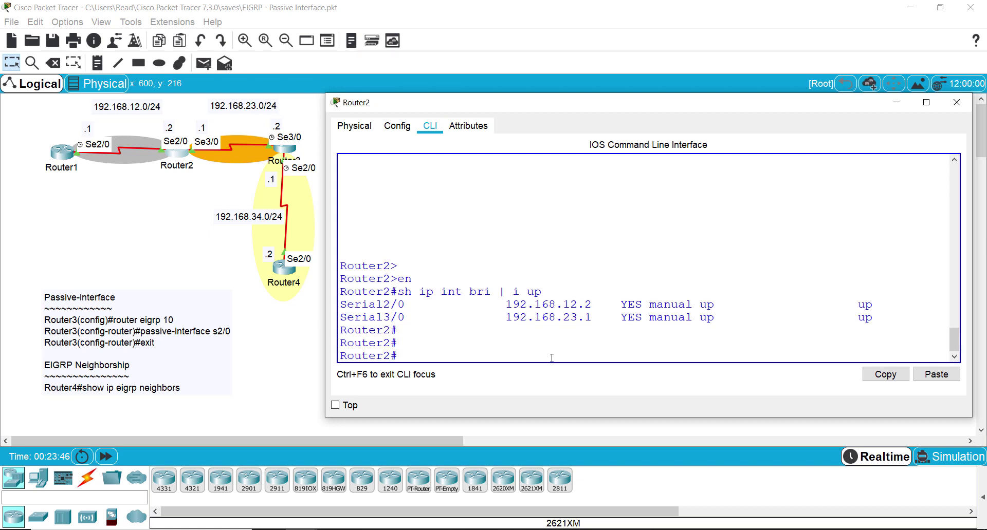
{"action": "type", "text": "sh ip pro"}
{"action": "key", "text": "Return"}
{"action": "scroll", "coordinate": [482, 292], "scroll_direction": "up", "scroll_amount": 4}
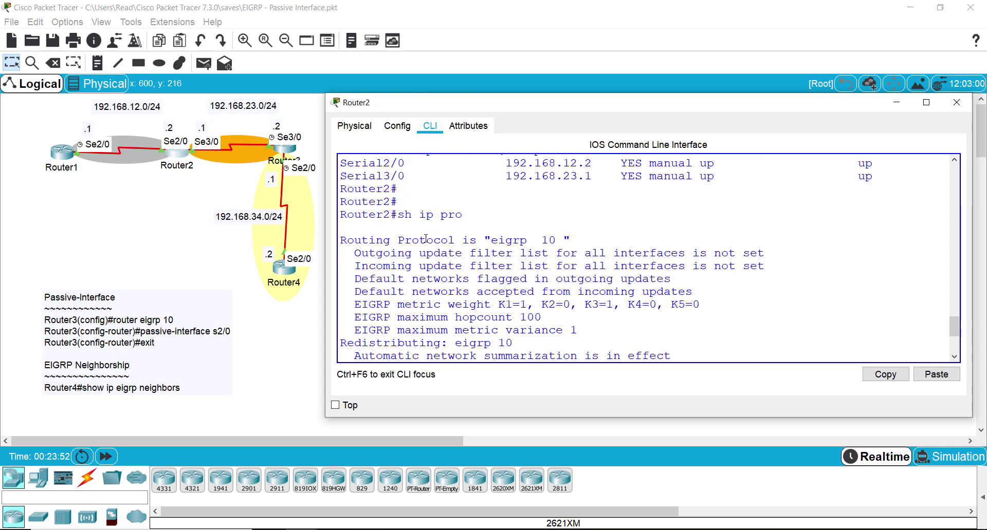
{"action": "left_click_drag", "start_coordinate": [426, 238], "coordinate": [556, 240]}
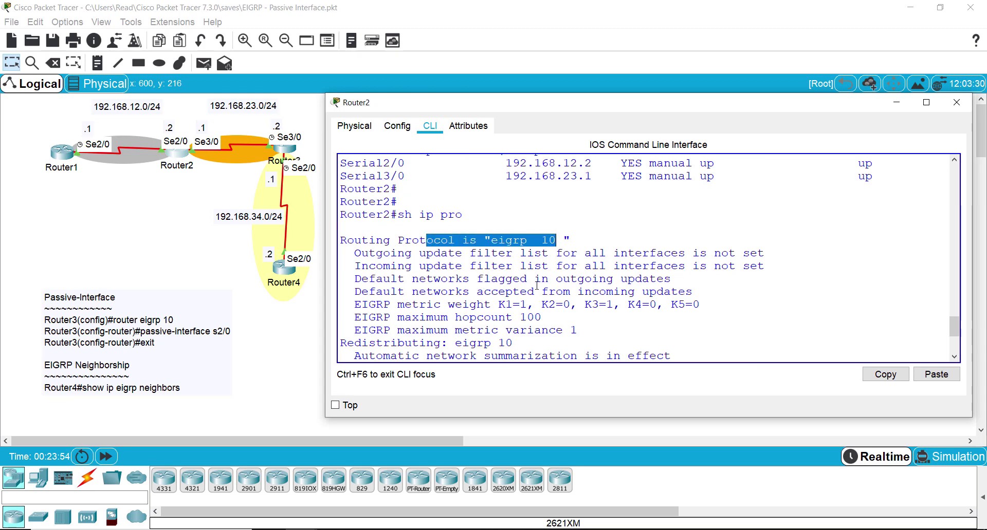
{"action": "scroll", "coordinate": [537, 286], "scroll_direction": "down", "scroll_amount": 3}
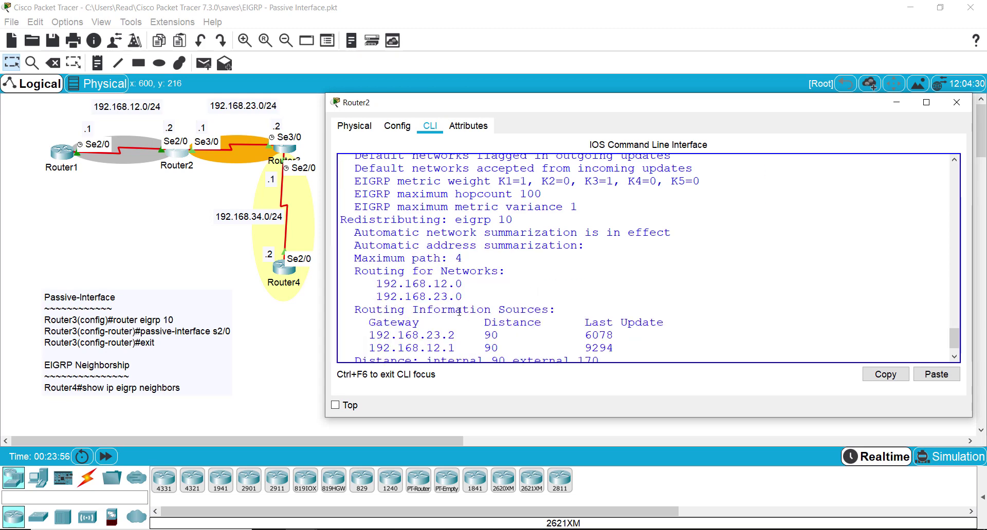
{"action": "left_click_drag", "start_coordinate": [352, 271], "coordinate": [463, 297]}
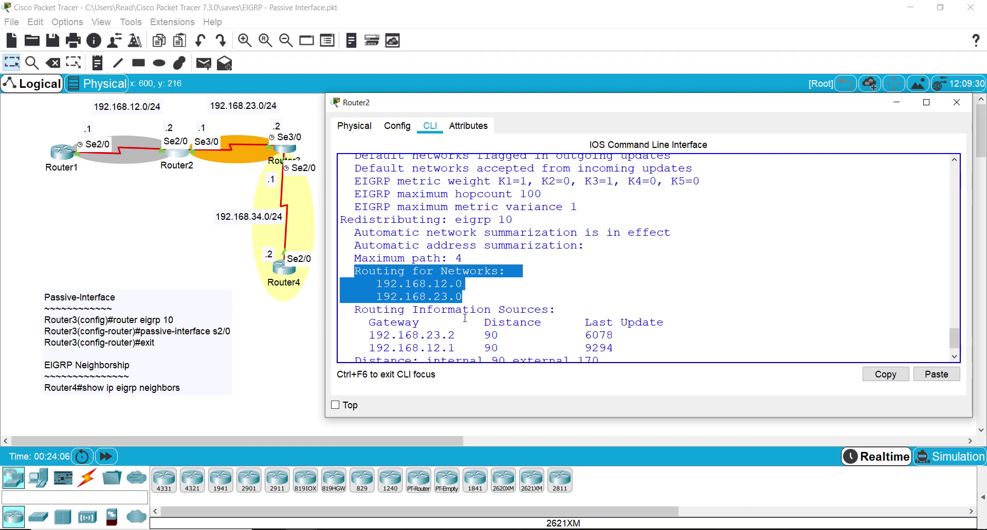
{"action": "scroll", "coordinate": [465, 318], "scroll_direction": "down", "scroll_amount": 1}
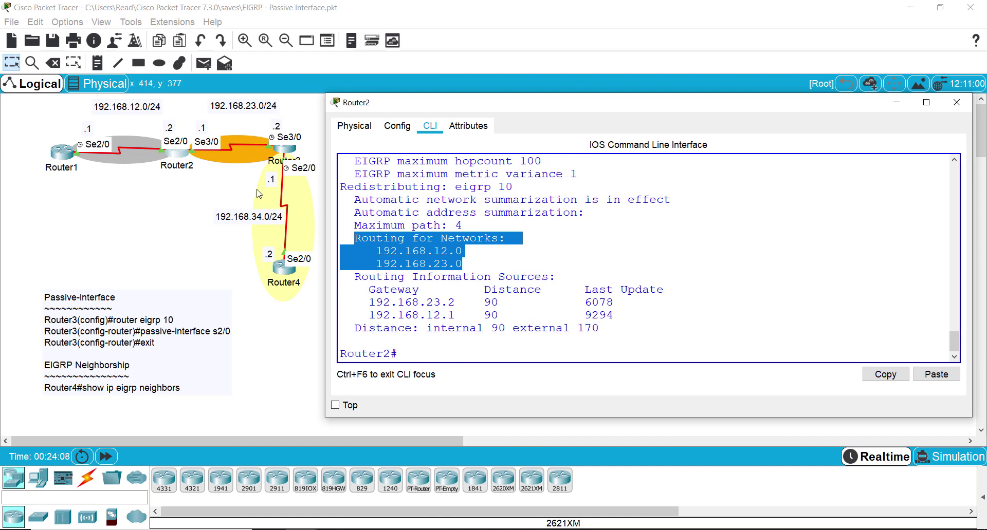
Enter privileged mode in Router3's CLI and list its active interfaces with "sh ip int bri | i up".
{"action": "left_click", "coordinate": [284, 154]}
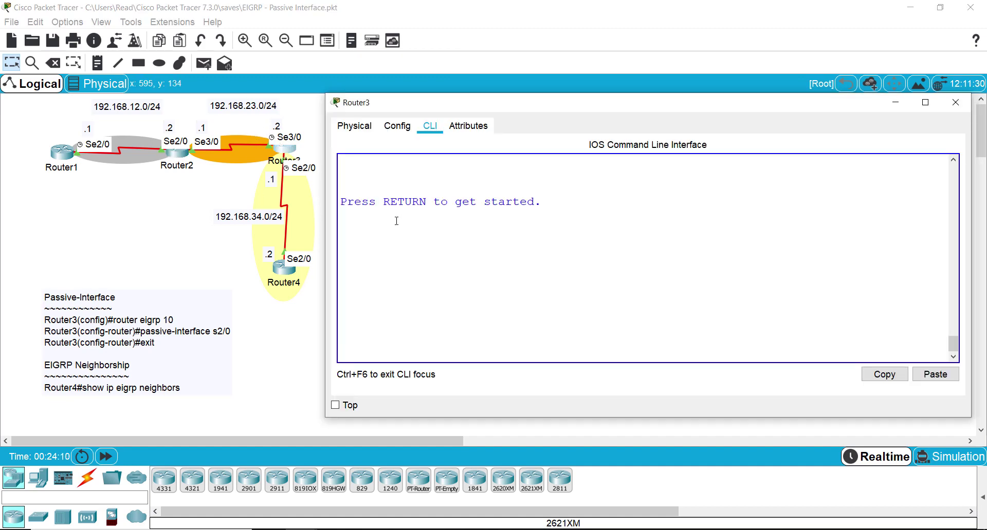
{"action": "key", "text": "Return"}
{"action": "key", "text": "Return"}
{"action": "type", "text": "en"}
{"action": "key", "text": "Return"}
{"action": "type", "text": "sh"}
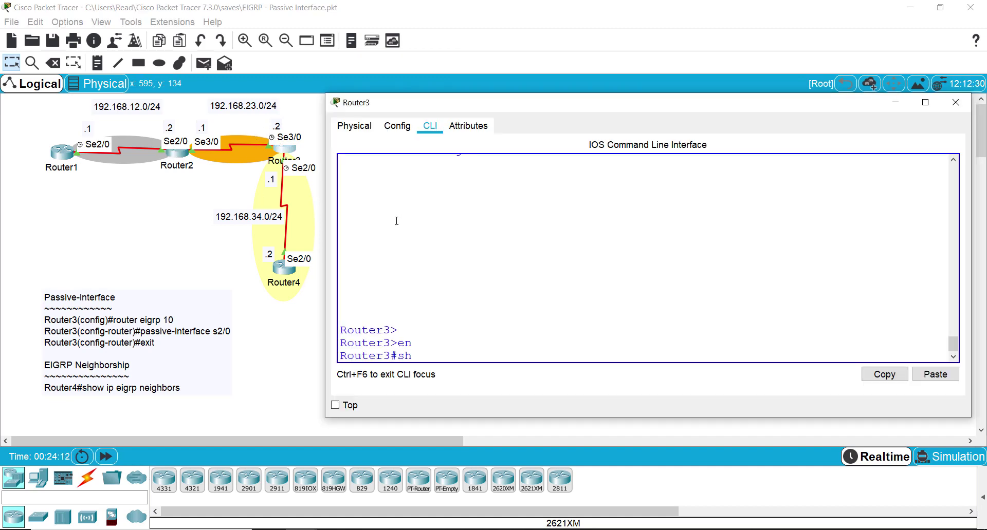
{"action": "type", "text": " ip int bri | i up"}
{"action": "key", "text": "Return"}
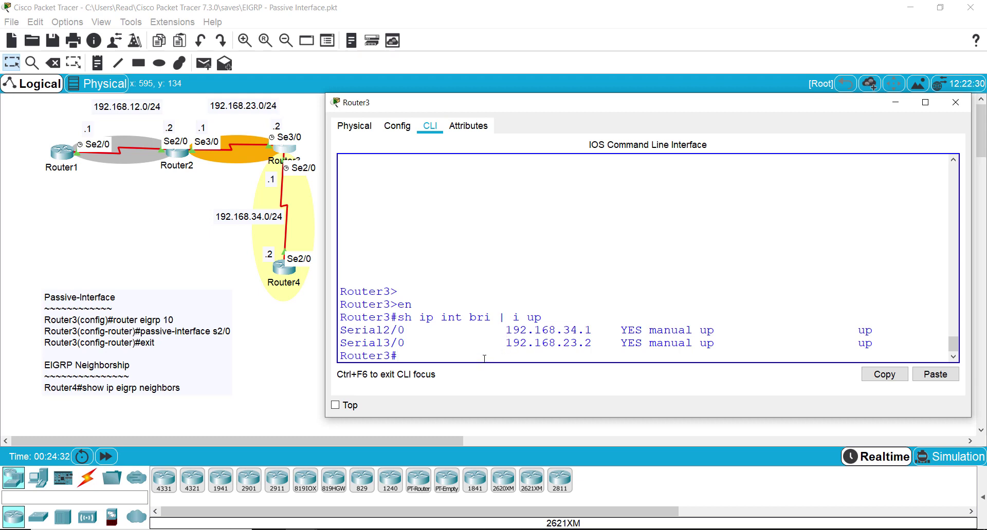
Run "sh ip prot" on Router3 and highlight the protocol name and the networks it routes for.
{"action": "type", "text": "sh ip prot"}
{"action": "key", "text": "Return"}
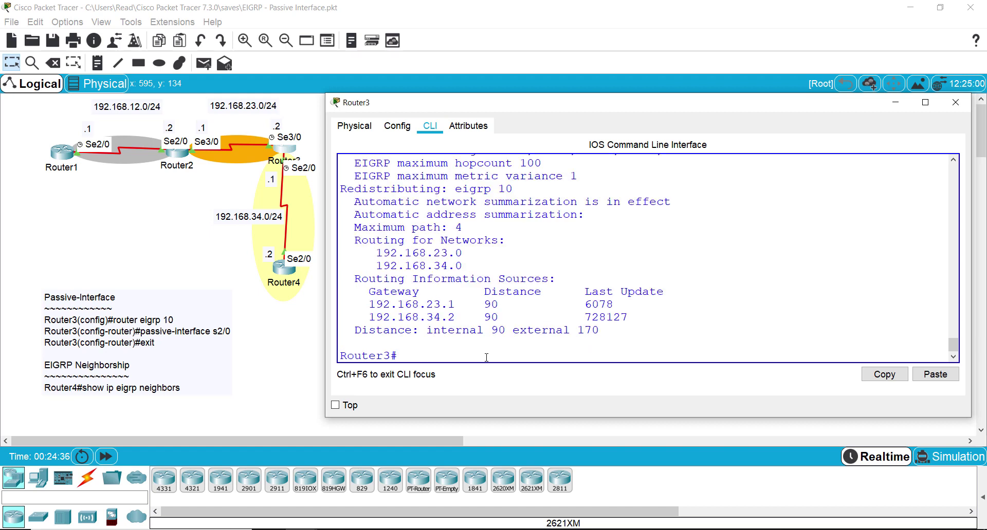
{"action": "scroll", "coordinate": [486, 339], "scroll_direction": "up", "scroll_amount": 4}
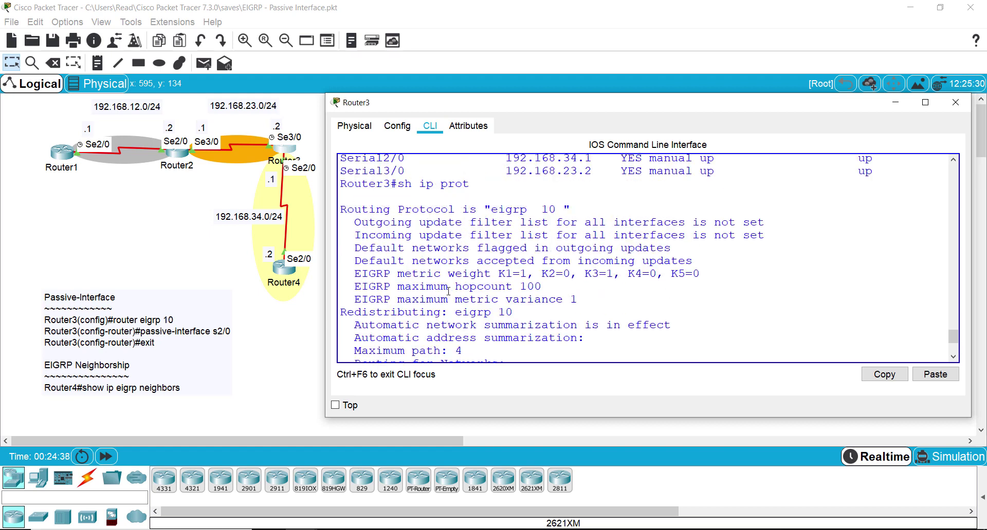
{"action": "left_click_drag", "start_coordinate": [483, 210], "coordinate": [569, 210]}
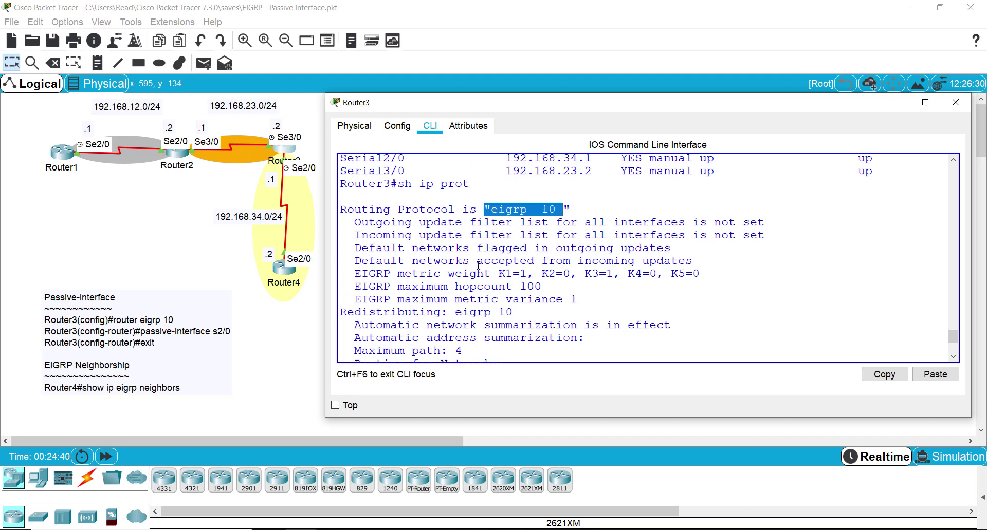
{"action": "scroll", "coordinate": [458, 317], "scroll_direction": "down", "scroll_amount": 2}
{"action": "scroll", "coordinate": [458, 318], "scroll_direction": "down", "scroll_amount": 1}
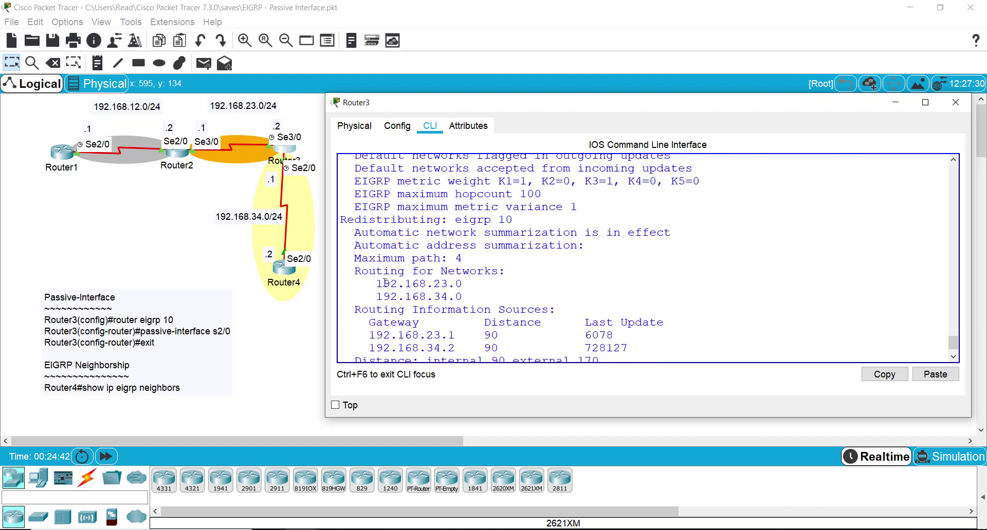
{"action": "left_click_drag", "start_coordinate": [376, 284], "coordinate": [470, 296]}
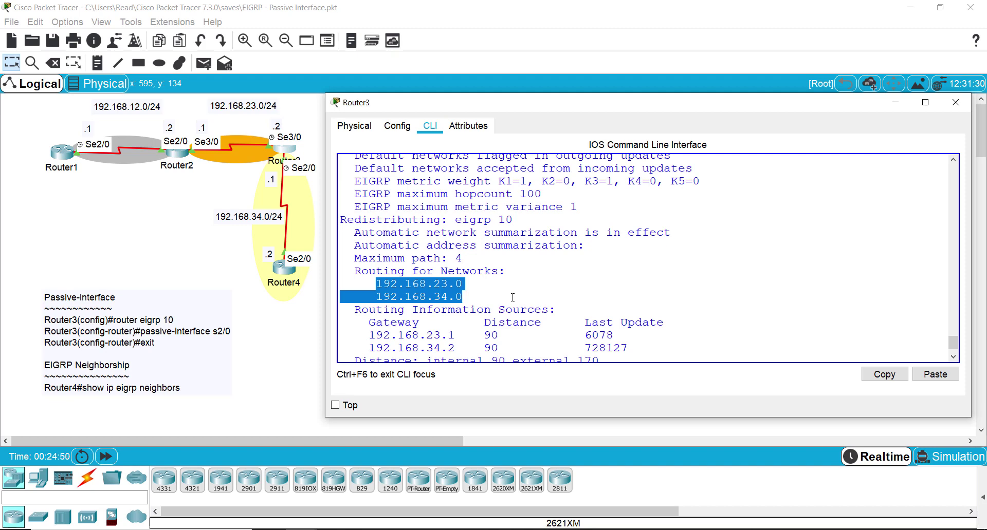
{"action": "scroll", "coordinate": [513, 297], "scroll_direction": "down", "scroll_amount": 1}
{"action": "scroll", "coordinate": [511, 297], "scroll_direction": "up", "scroll_amount": 1}
{"action": "scroll", "coordinate": [510, 297], "scroll_direction": "down", "scroll_amount": 1}
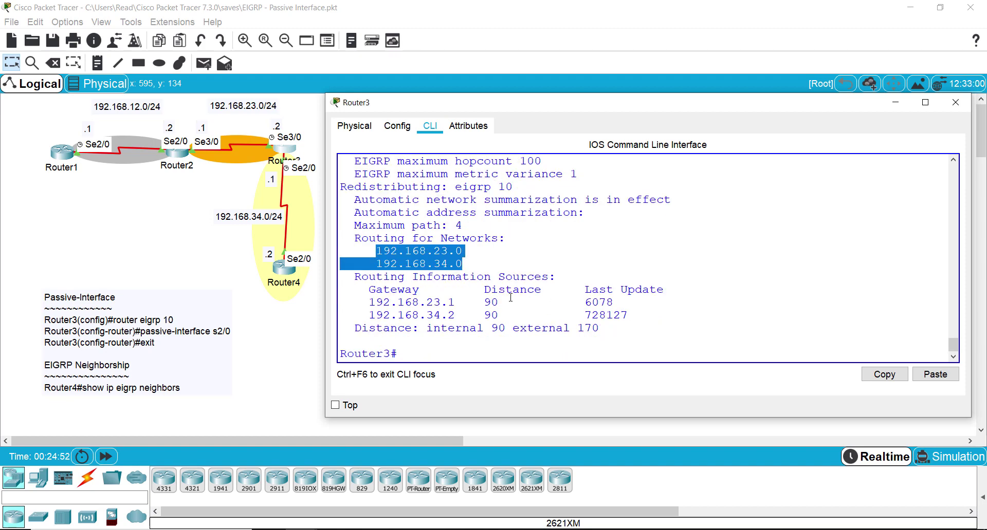
Enter privileged mode in Router4's CLI and list its active interfaces with "sh ip int bri | i up".
{"action": "left_click", "coordinate": [283, 273]}
{"action": "key", "text": "Return"}
{"action": "key", "text": "Return"}
{"action": "key", "text": "Return"}
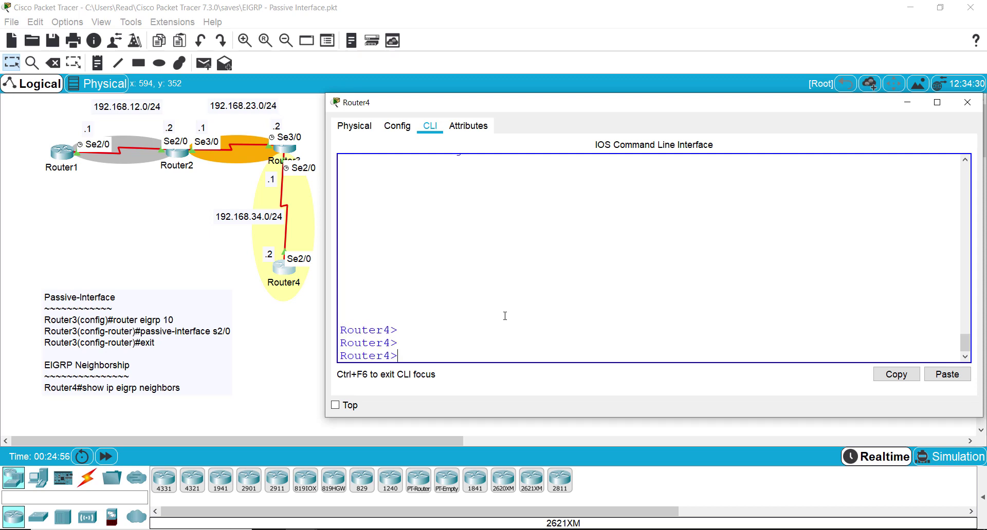
{"action": "type", "text": "en"}
{"action": "key", "text": "Return"}
{"action": "type", "text": "sh ip int bri"}
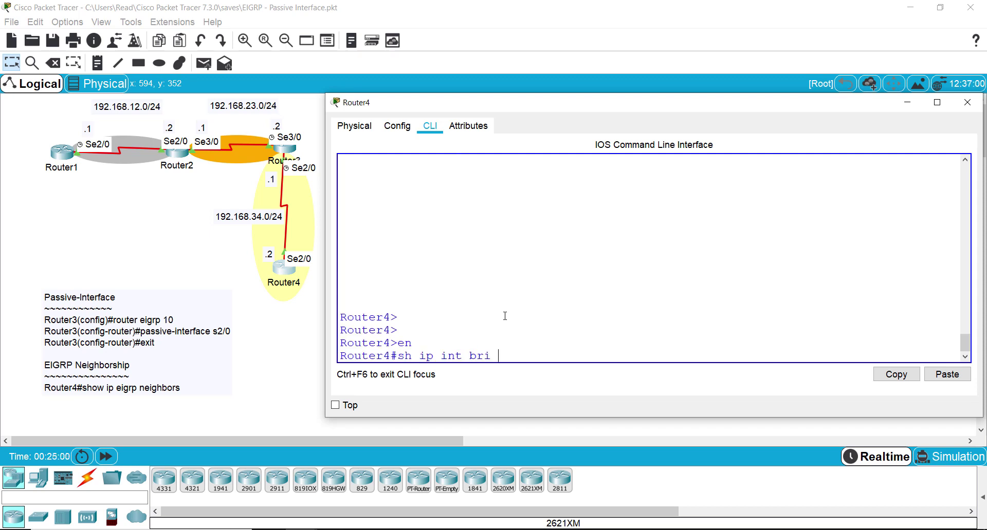
{"action": "type", "text": " | i up"}
{"action": "key", "text": "Return"}
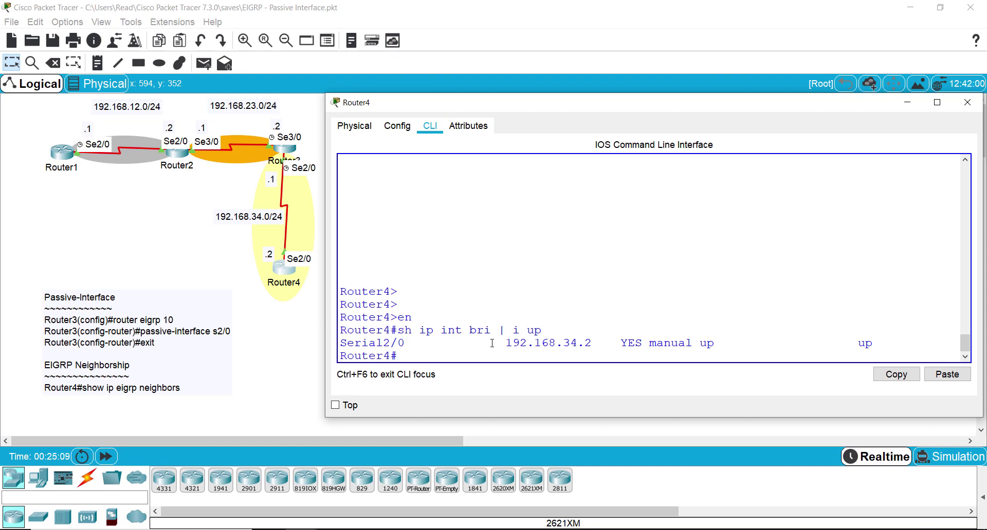
Run "sh ip pro" on Router4, highlight the protocol name, and review the rest of the output.
{"action": "type", "text": "sh ip prot"}
{"action": "key", "text": "Return"}
{"action": "scroll", "coordinate": [492, 285], "scroll_direction": "up", "scroll_amount": 4}
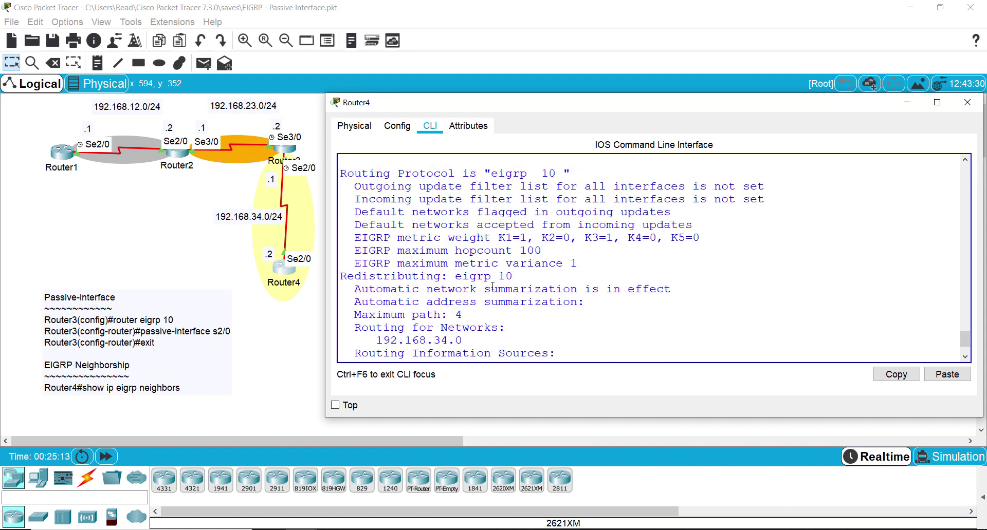
{"action": "left_click_drag", "start_coordinate": [492, 235], "coordinate": [571, 236]}
{"action": "scroll", "coordinate": [502, 337], "scroll_direction": "up", "scroll_amount": 1}
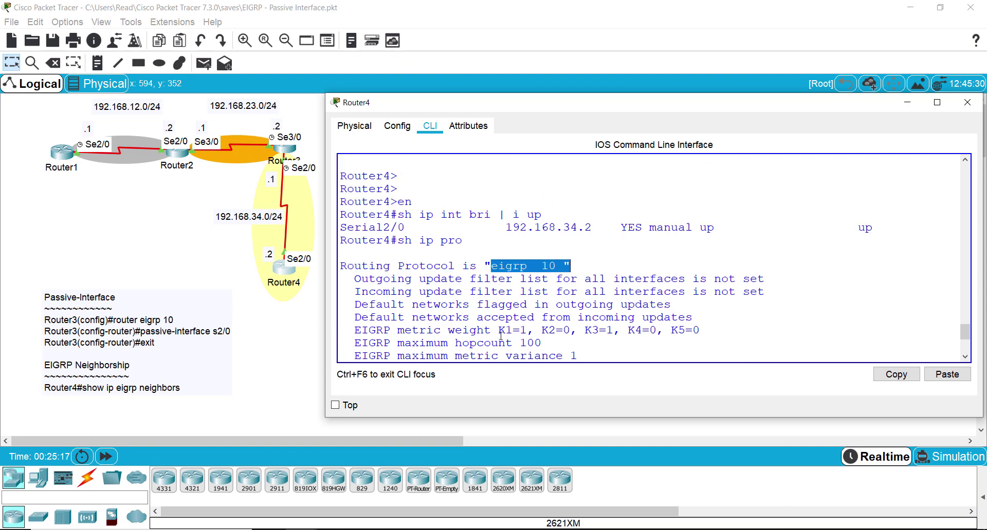
{"action": "scroll", "coordinate": [501, 338], "scroll_direction": "down", "scroll_amount": 3}
{"action": "scroll", "coordinate": [501, 336], "scroll_direction": "down", "scroll_amount": 1}
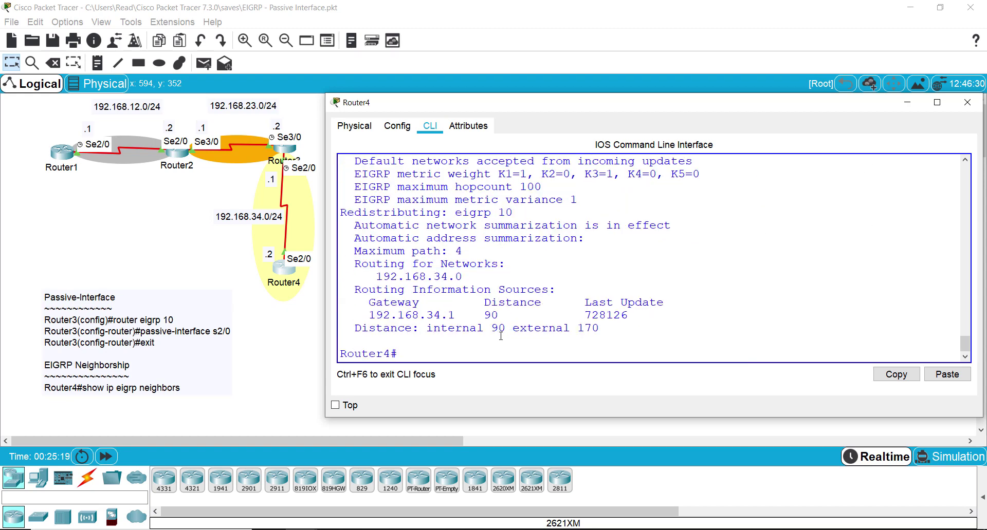
Highlight Router4's EIGRP routed network, run "sh ip route" there, and highlight the connected and EIGRP-learned routes.
{"action": "left_click_drag", "start_coordinate": [368, 280], "coordinate": [470, 278]}
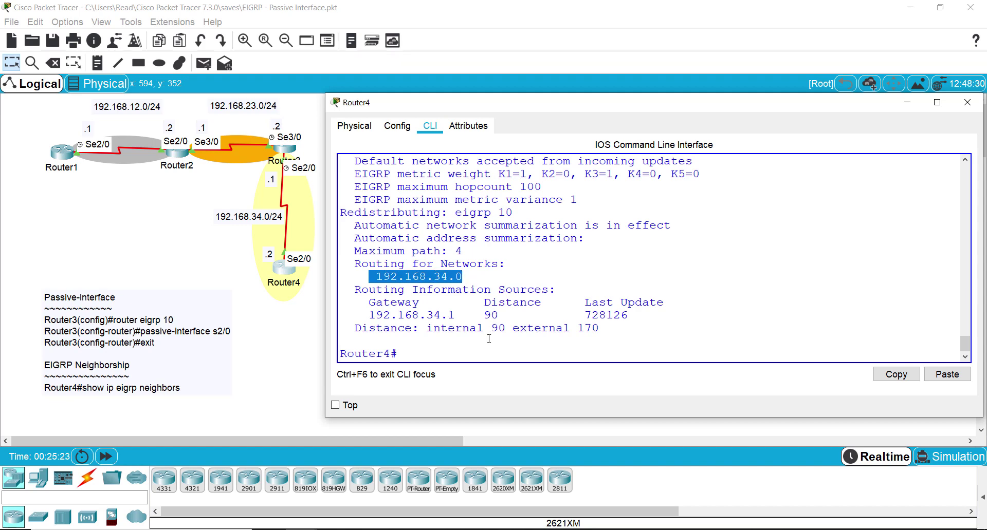
{"action": "left_click", "coordinate": [460, 355]}
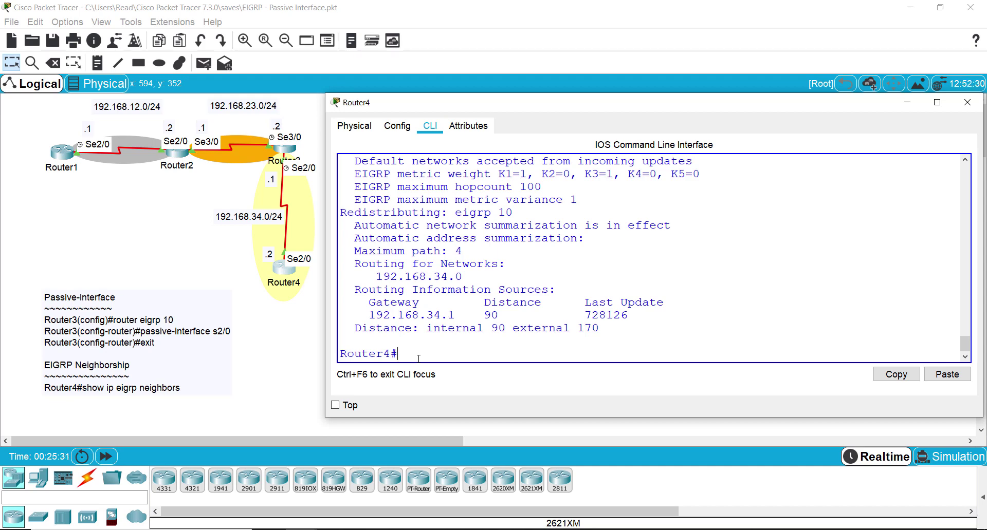
{"action": "type", "text": "sh ip route"}
{"action": "key", "text": "Return"}
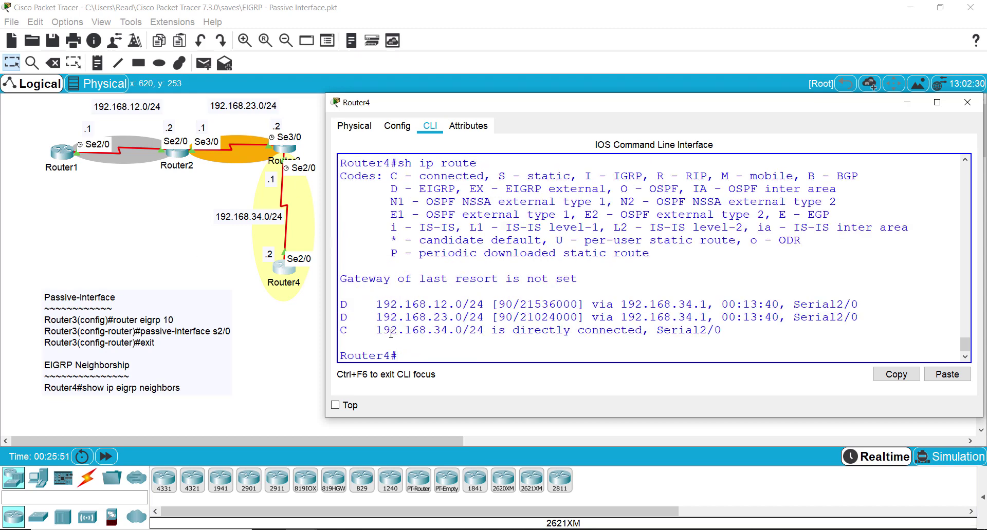
{"action": "left_click_drag", "start_coordinate": [341, 332], "coordinate": [462, 332]}
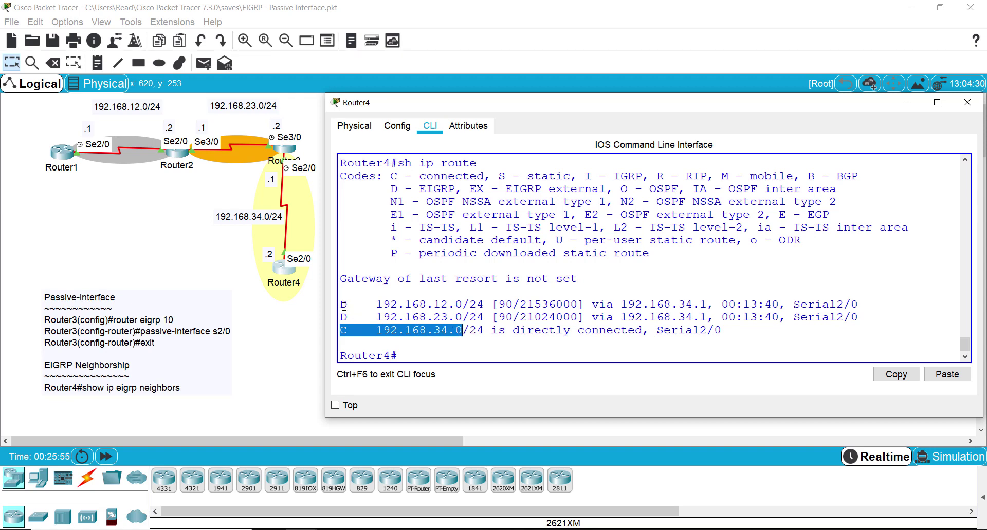
{"action": "left_click_drag", "start_coordinate": [342, 305], "coordinate": [496, 318]}
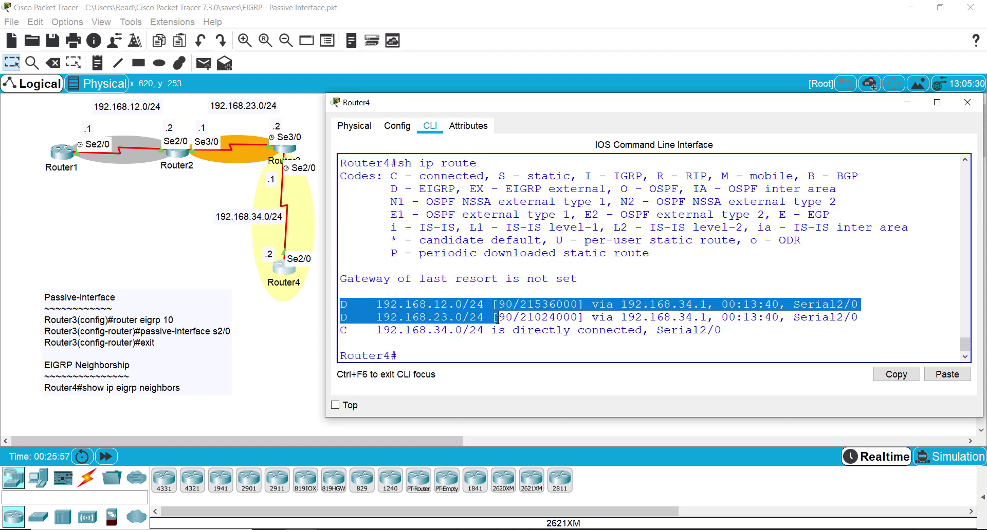
Run "sh ip route" in Router1's CLI and highlight its connected route and its EIGRP-learned routes.
{"action": "left_click", "coordinate": [64, 152]}
{"action": "left_click", "coordinate": [554, 352]}
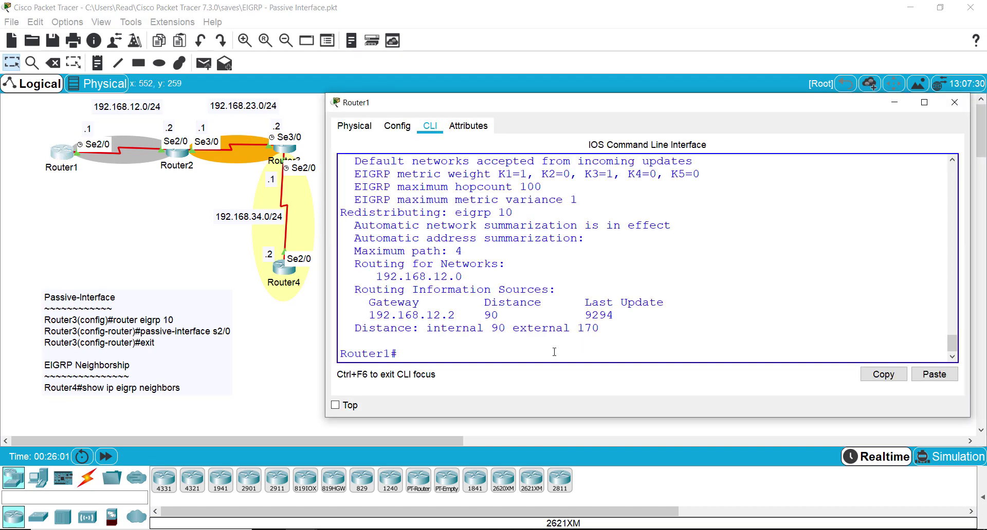
{"action": "type", "text": "sh ip ro"}
{"action": "type", "text": "ute"}
{"action": "key", "text": "Return"}
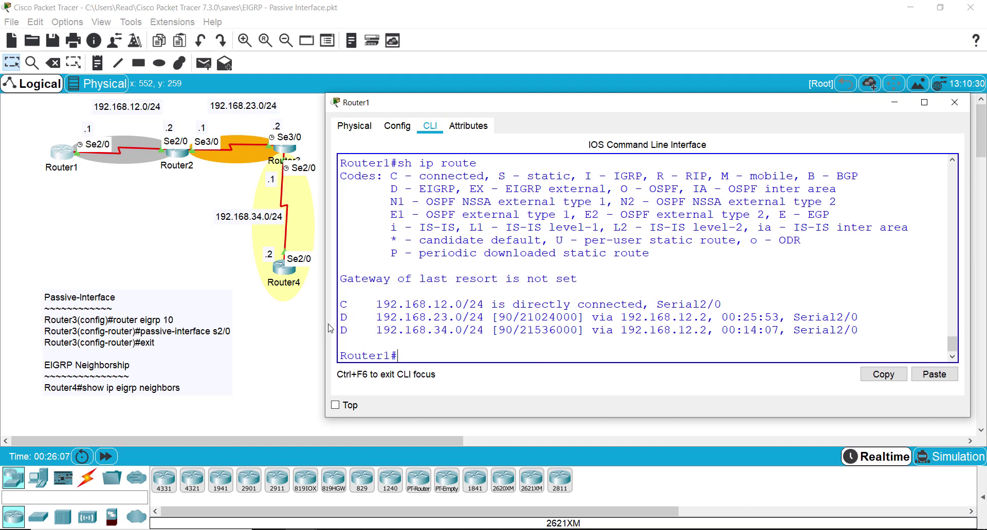
{"action": "left_click_drag", "start_coordinate": [340, 304], "coordinate": [471, 305]}
{"action": "left_click", "coordinate": [477, 330]}
{"action": "left_click_drag", "start_coordinate": [340, 317], "coordinate": [489, 331]}
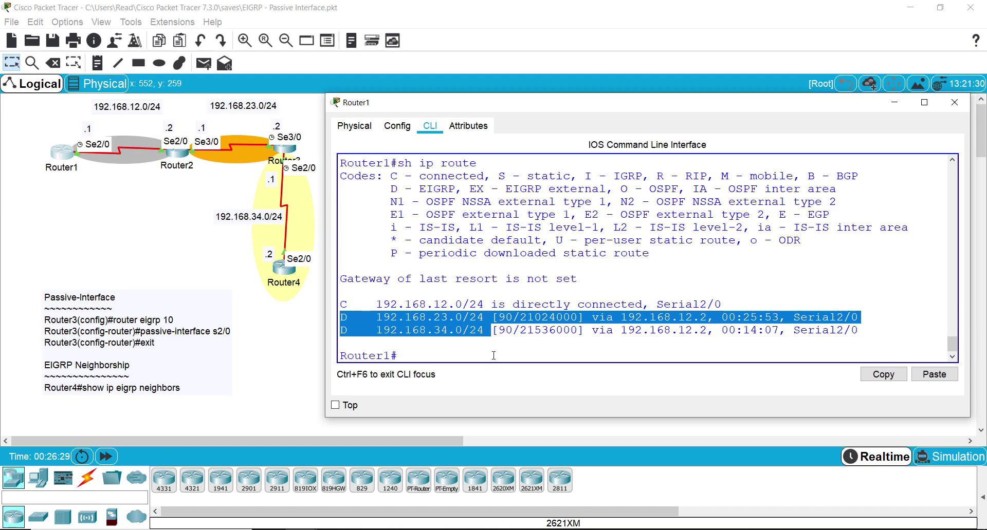
{"action": "left_click", "coordinate": [496, 359]}
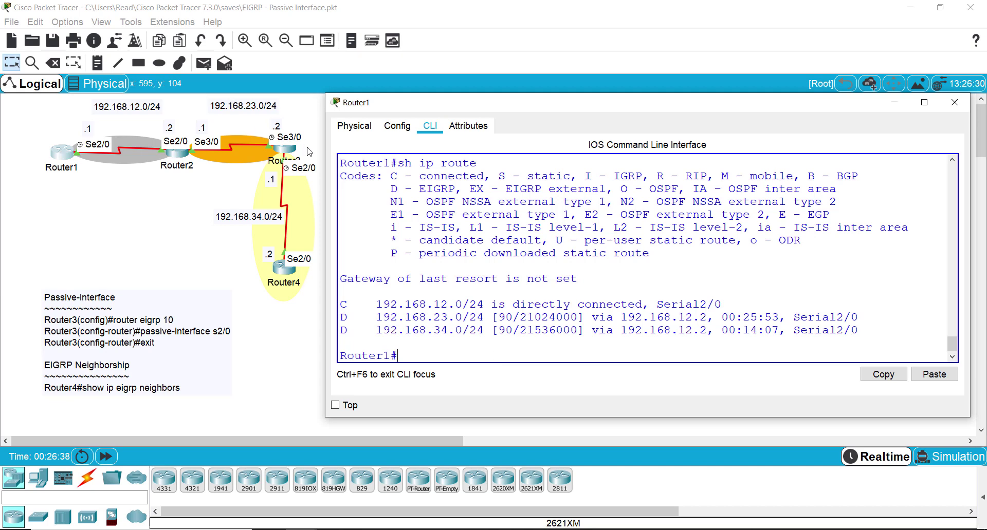
In Router3's CLI, enter global configuration mode with "conf t" and open the EIGRP process with "router eigrp 10".
{"action": "left_click", "coordinate": [292, 155]}
{"action": "left_click", "coordinate": [464, 349]}
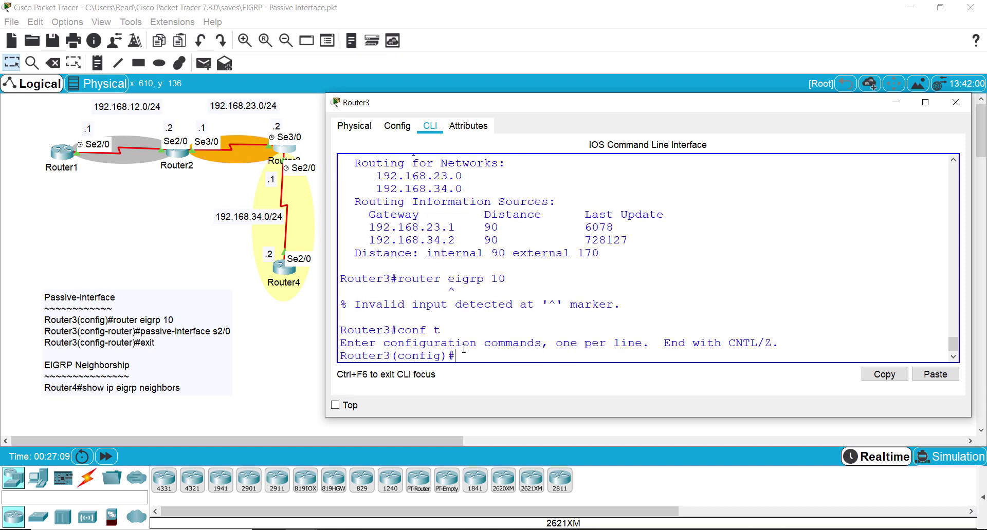
{"action": "type", "text": "router eigrp 10"}
{"action": "key", "text": "Return"}
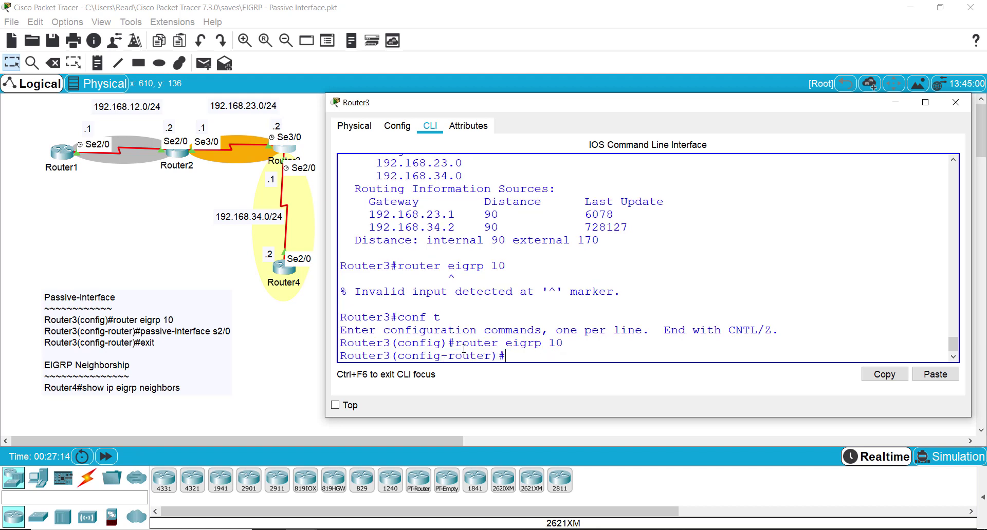
Set "passive-interface s2/0" under Router3's EIGRP 10 process and exit to global configuration mode.
{"action": "type", "text": "pass"}
{"action": "key", "text": "Tab"}
{"action": "type", "text": "s2/0"}
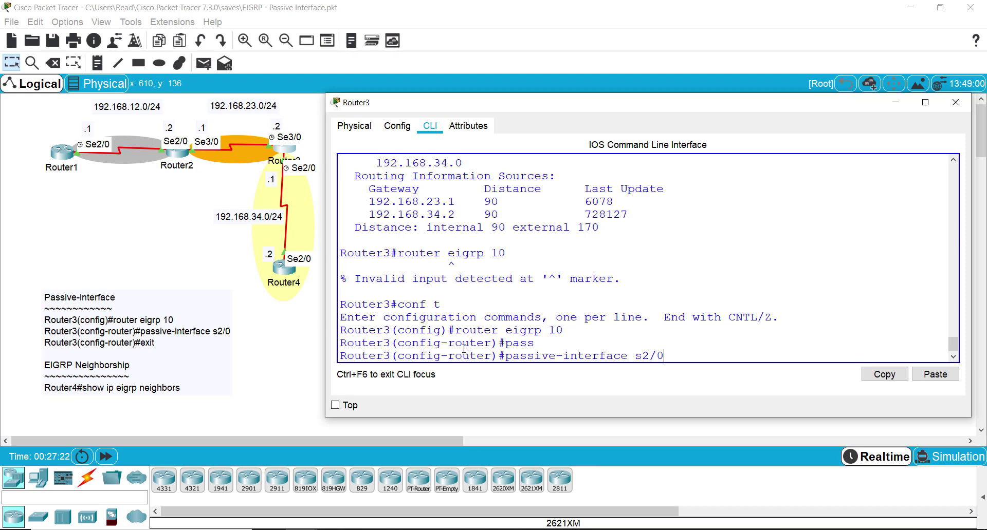
{"action": "key", "text": "Return"}
{"action": "type", "text": "exit"}
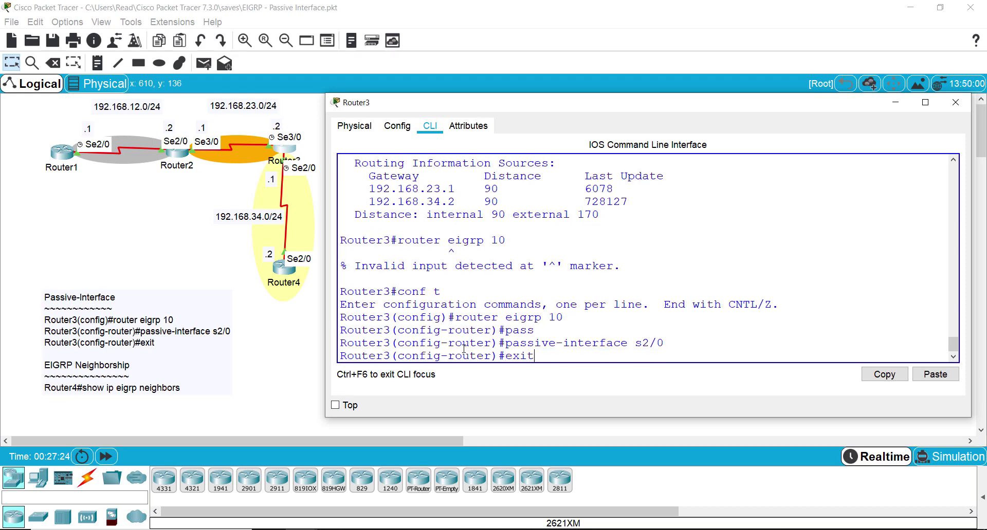
{"action": "key", "text": "Return"}
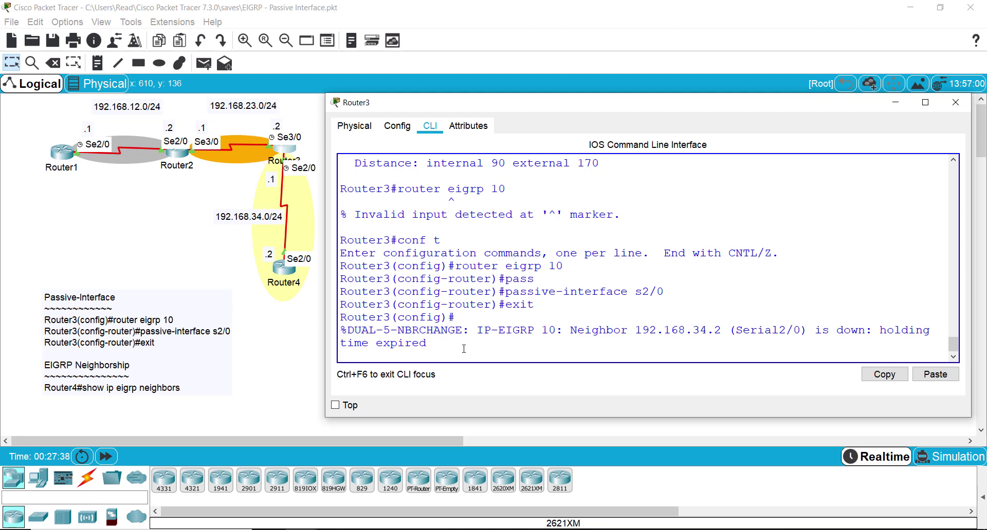
{"action": "key", "text": "Return"}
{"action": "key", "text": "Return"}
{"action": "key", "text": "Return"}
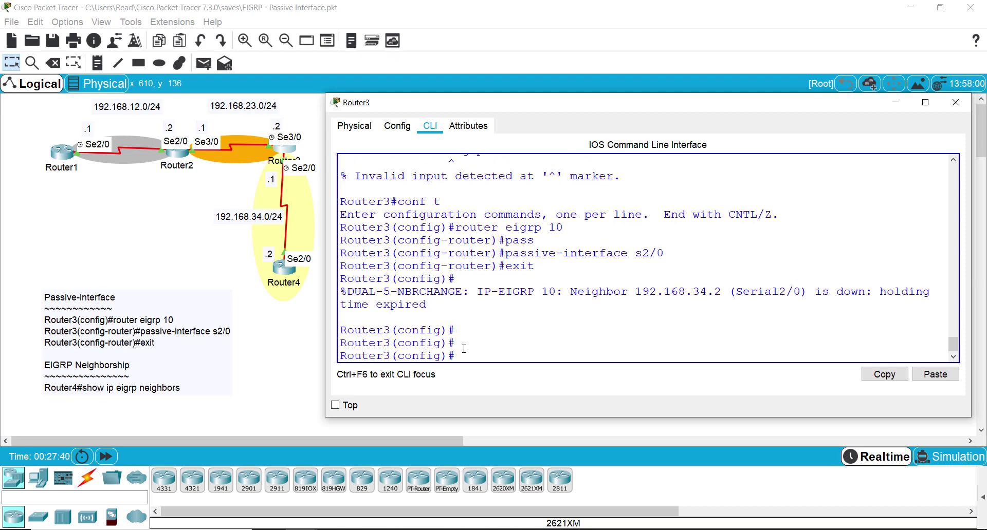
Examine the EIGRP neighbor-change message in Router4's CLI and return to a fresh prompt.
{"action": "left_click", "coordinate": [278, 271]}
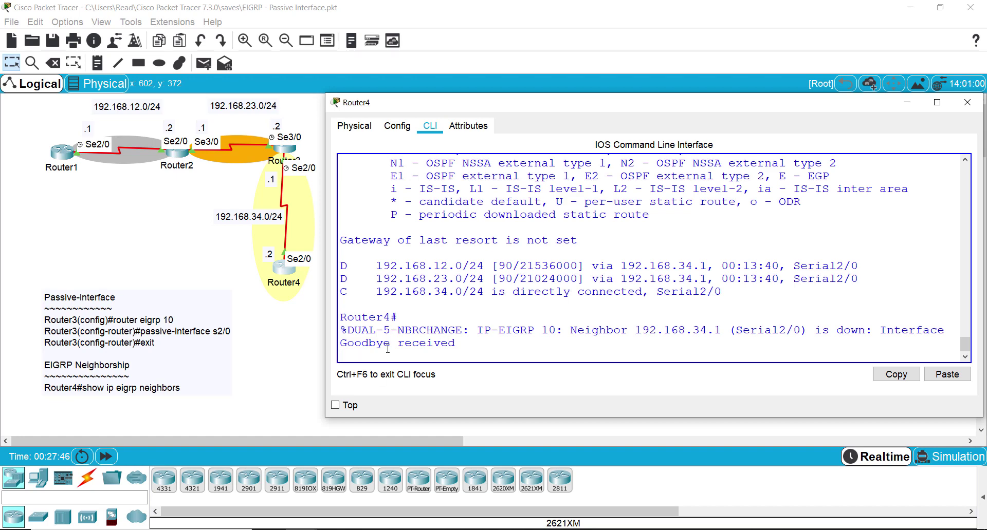
{"action": "left_click_drag", "start_coordinate": [346, 343], "coordinate": [448, 344]}
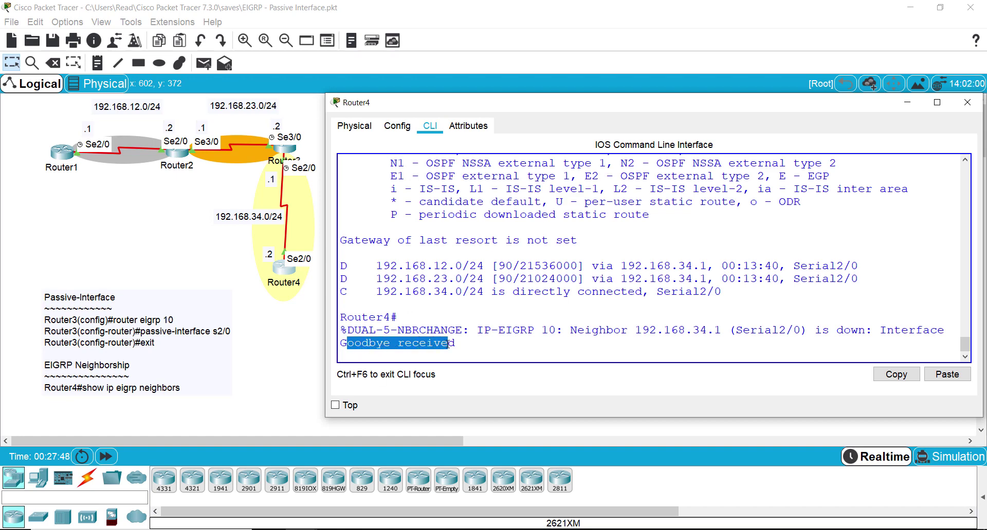
{"action": "left_click", "coordinate": [503, 351]}
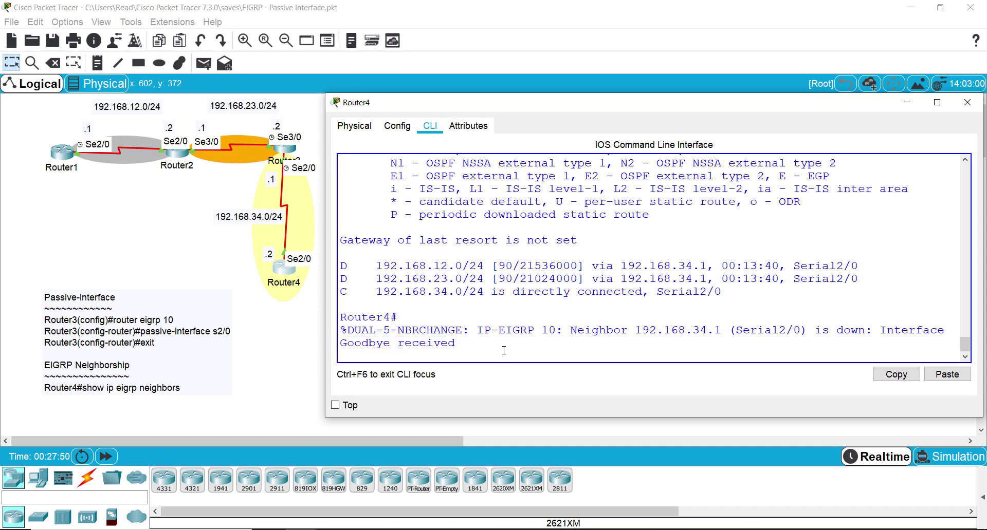
{"action": "key", "text": "Return"}
{"action": "key", "text": "Return"}
{"action": "key", "text": "Return"}
Run "sh ip route" on Router4 again, reviewing the neighbor message and earlier routes first, and highlight the directly connected route.
{"action": "type", "text": "sh ip route"}
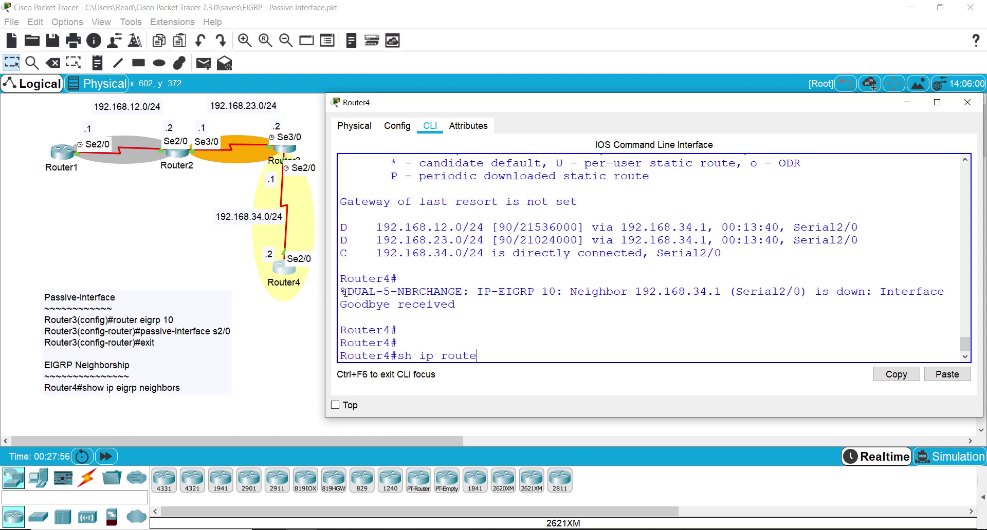
{"action": "left_click_drag", "start_coordinate": [348, 292], "coordinate": [456, 305]}
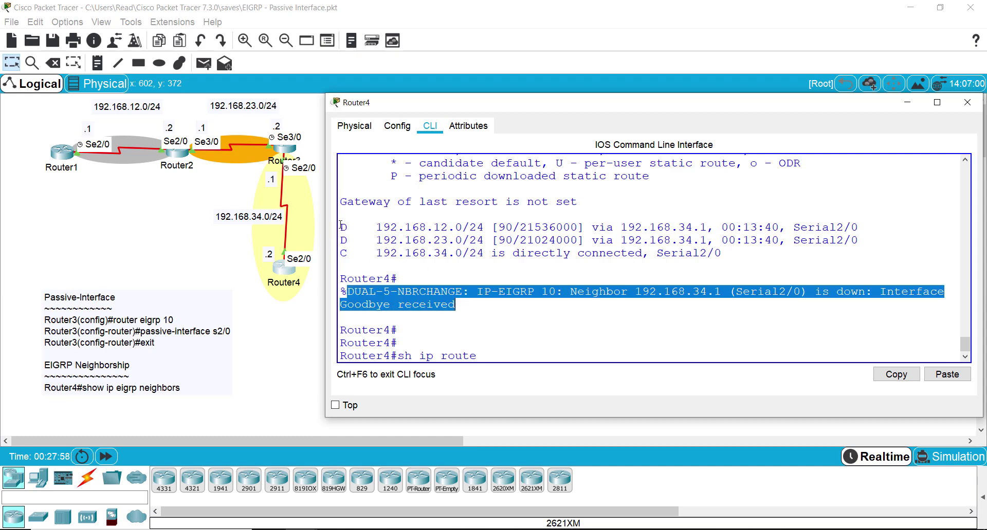
{"action": "left_click_drag", "start_coordinate": [343, 227], "coordinate": [486, 254]}
{"action": "left_click", "coordinate": [549, 359]}
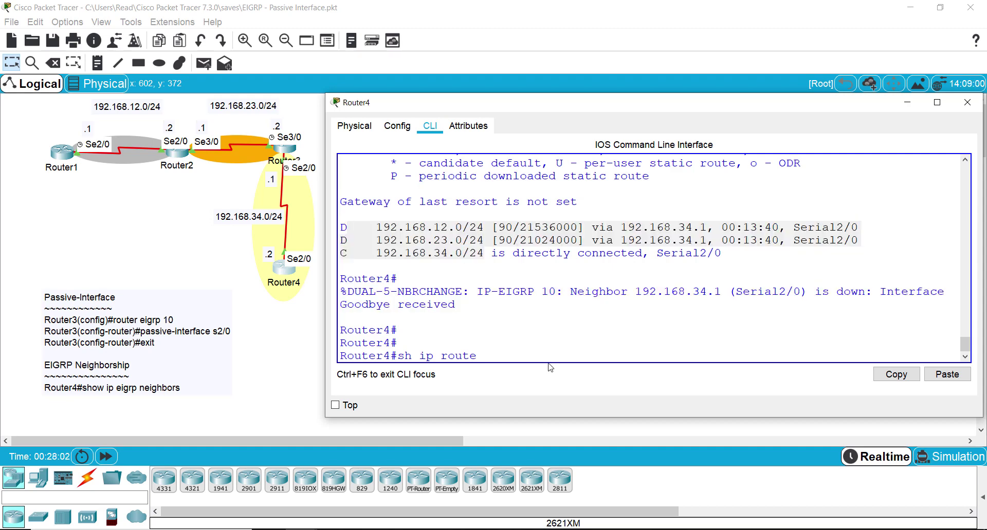
{"action": "left_click", "coordinate": [549, 355]}
{"action": "key", "text": "Return"}
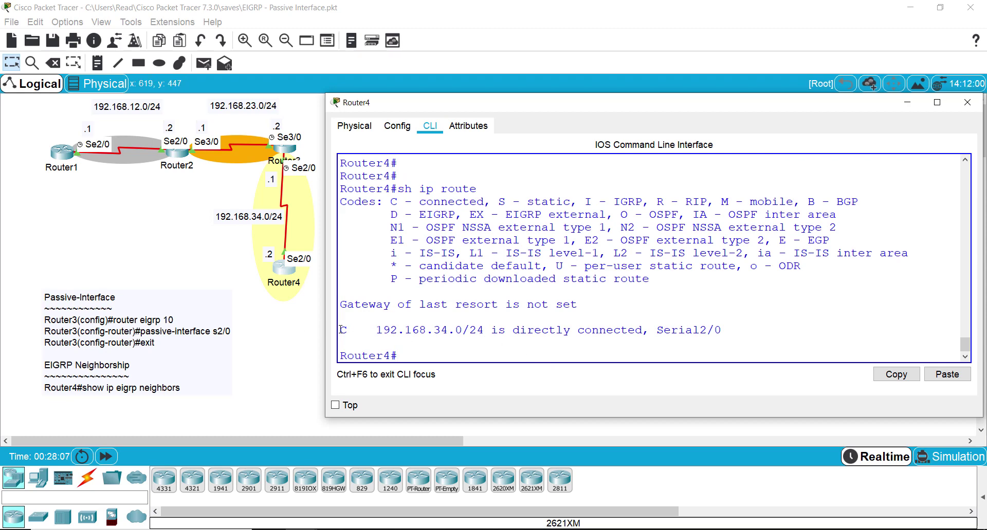
{"action": "left_click_drag", "start_coordinate": [341, 330], "coordinate": [493, 326]}
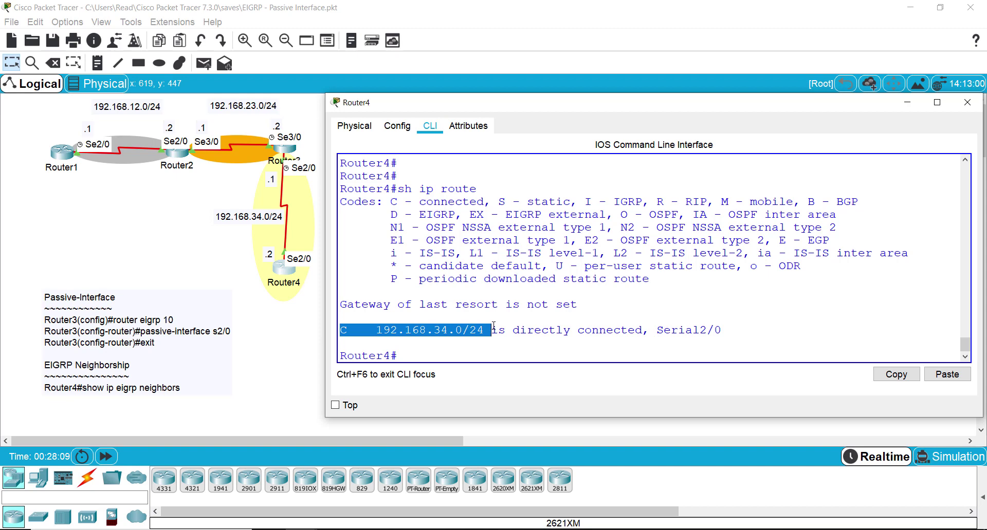
{"action": "left_click", "coordinate": [511, 359]}
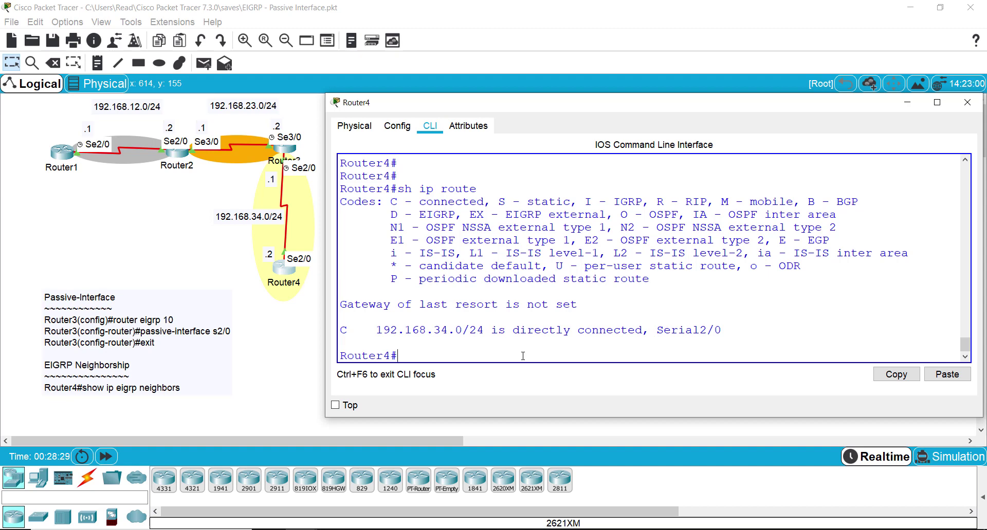
Review Router1's earlier routes, rerun "sh ip route" there, and highlight the 192.168.34.0/24 route.
{"action": "left_click", "coordinate": [64, 153]}
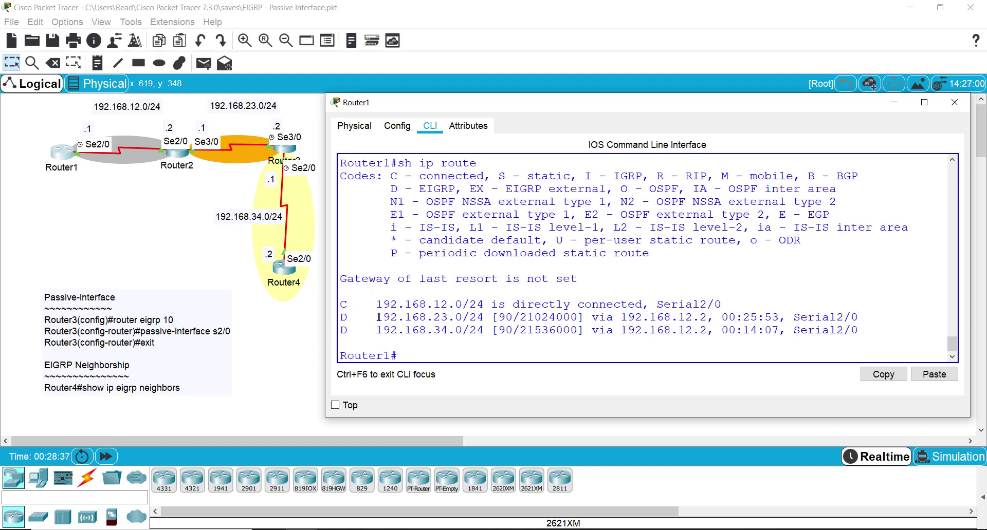
{"action": "left_click_drag", "start_coordinate": [375, 304], "coordinate": [469, 331]}
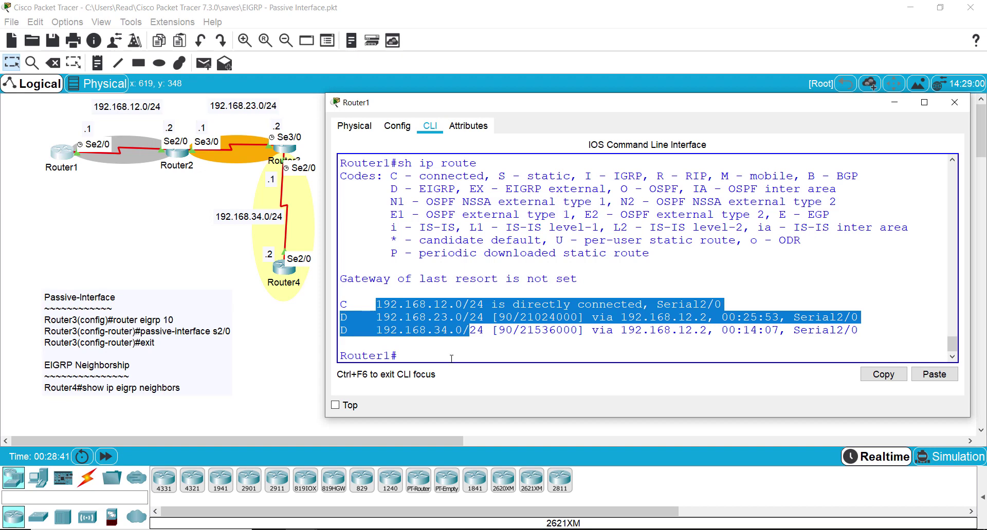
{"action": "left_click", "coordinate": [452, 358]}
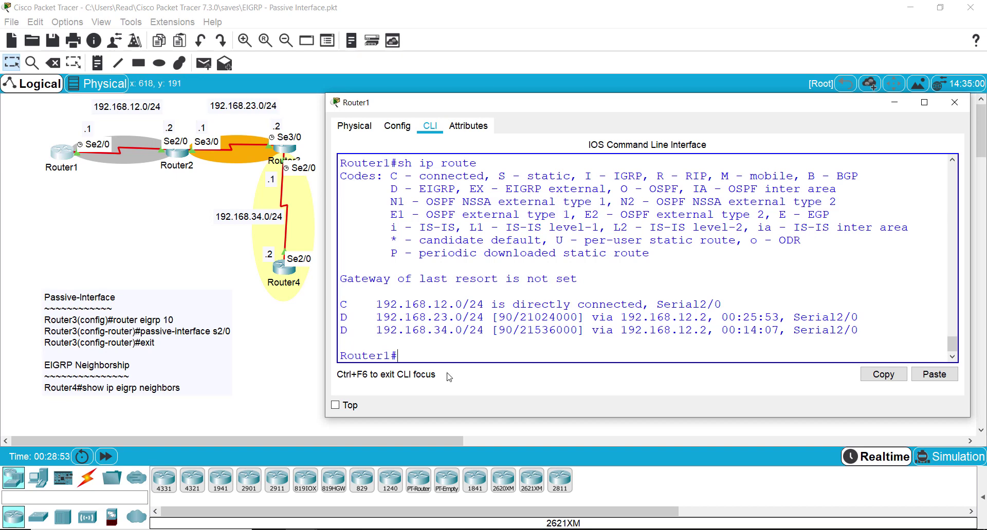
{"action": "type", "text": "sh ip route"}
{"action": "left_click_drag", "start_coordinate": [376, 330], "coordinate": [478, 328]}
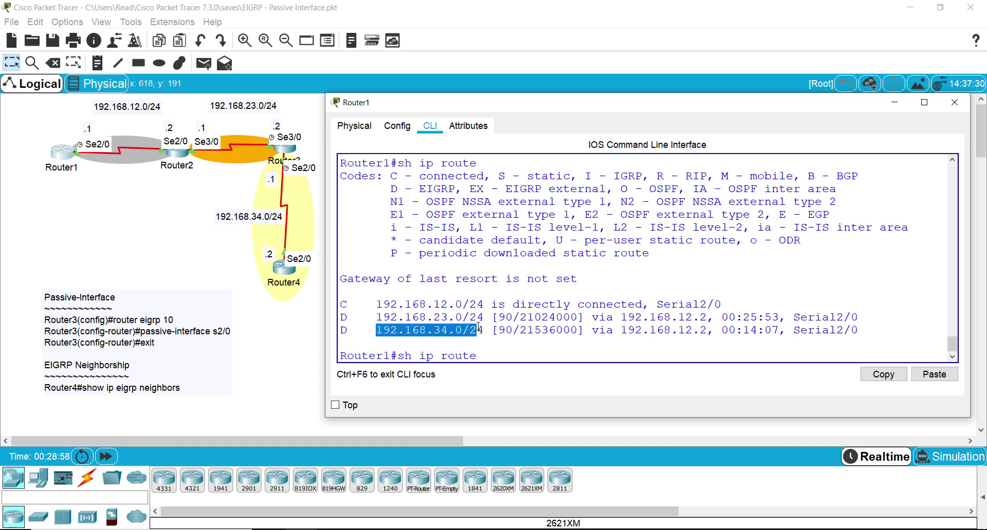
{"action": "left_click", "coordinate": [508, 357]}
{"action": "key", "text": "Return"}
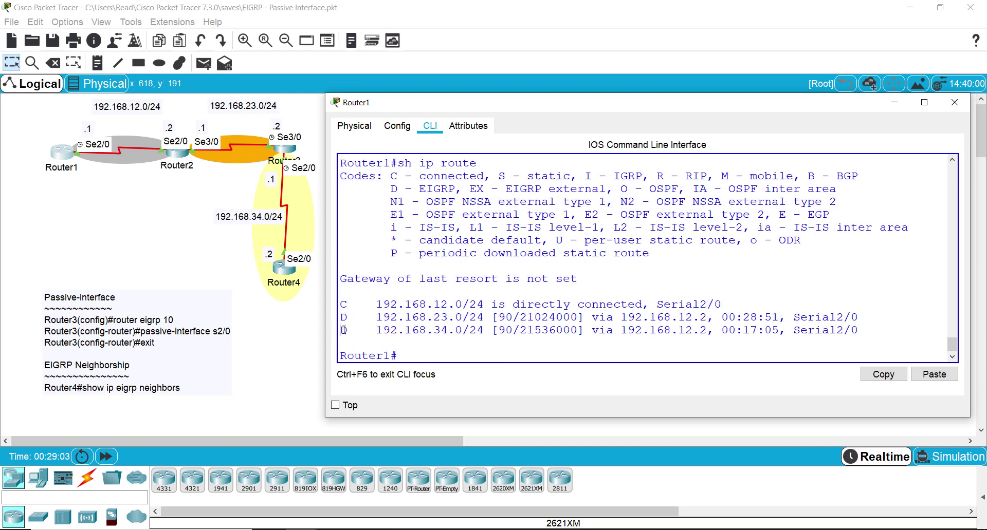
{"action": "left_click_drag", "start_coordinate": [339, 330], "coordinate": [512, 330]}
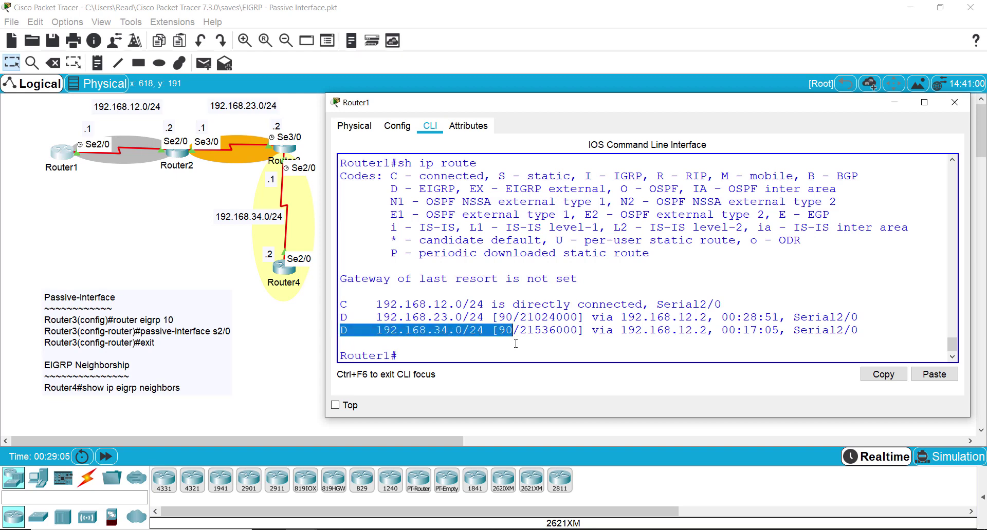